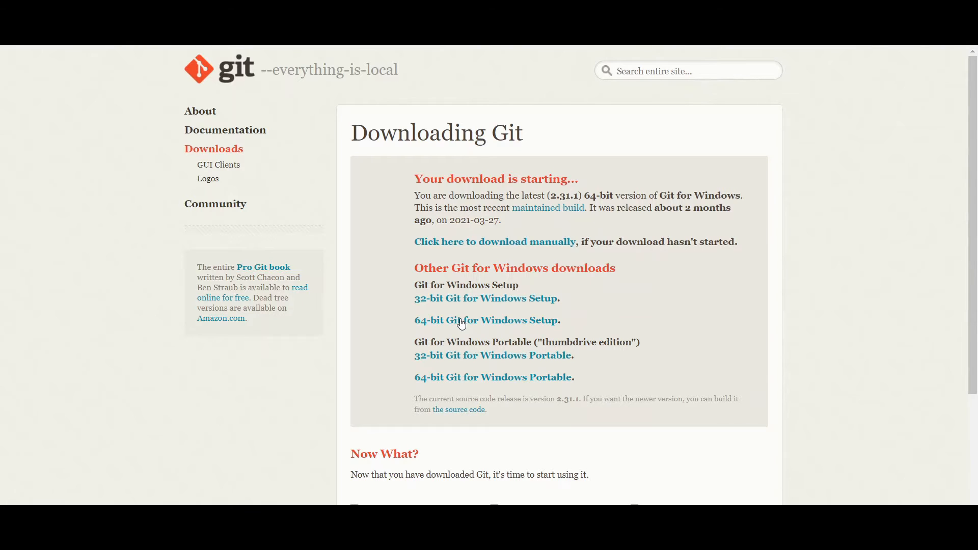
# Download the 64-bit Git-2.31.1 for Windows installer and minimise the browser.
pyautogui.click(462, 321)
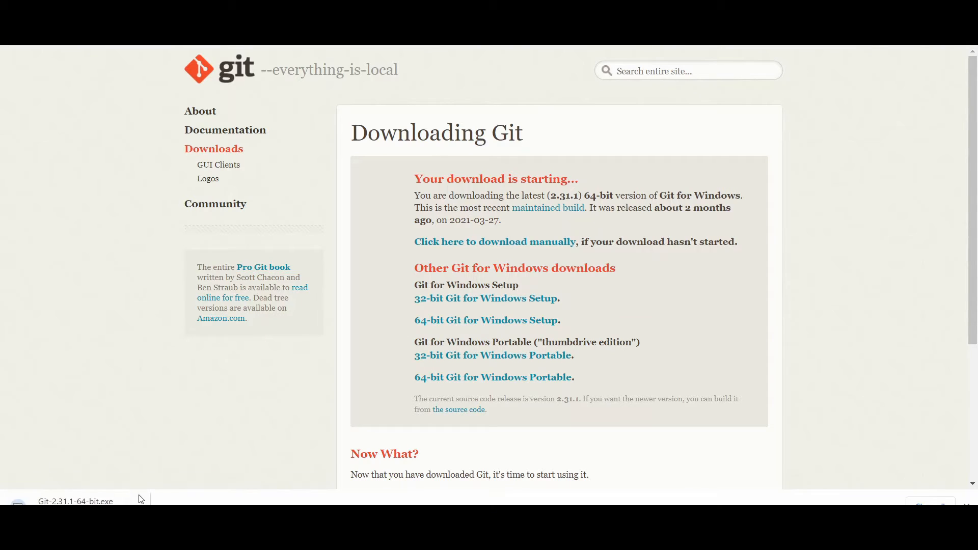
pyautogui.click(138, 500)
pyautogui.click(136, 502)
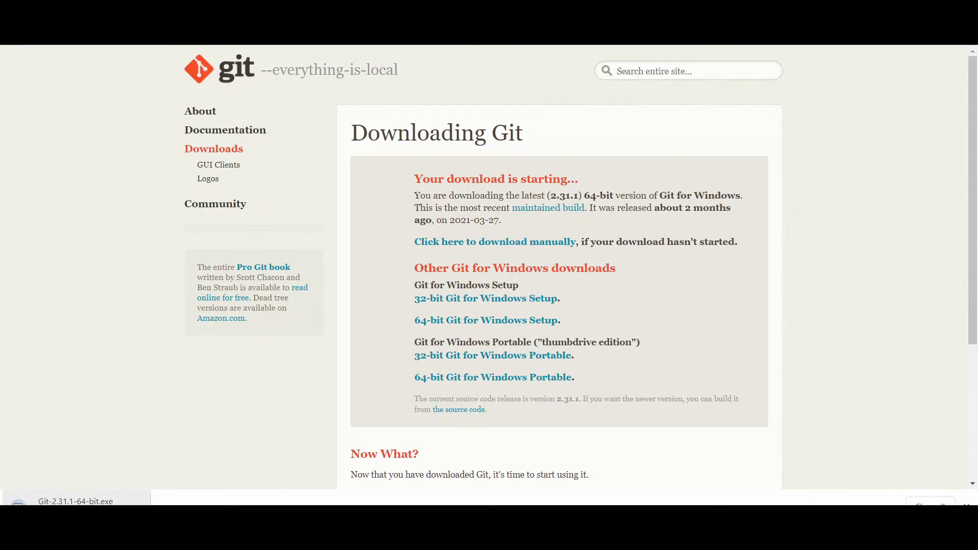
pyautogui.click(136, 501)
pyautogui.click(156, 488)
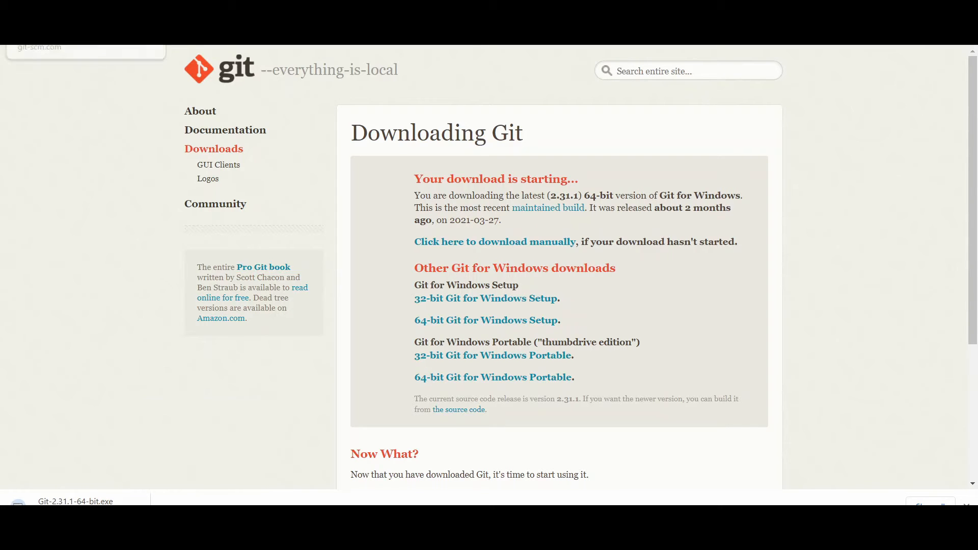
pyautogui.click(147, 12)
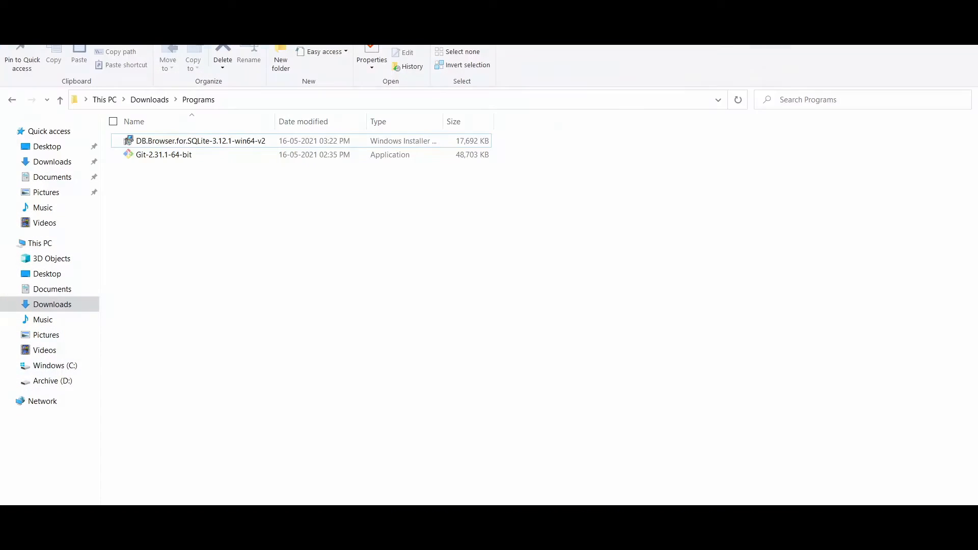
# Run Git-2.31.1-64-bit from Downloads\Programs as administrator and approve the UAC prompt.
pyautogui.click(183, 153)
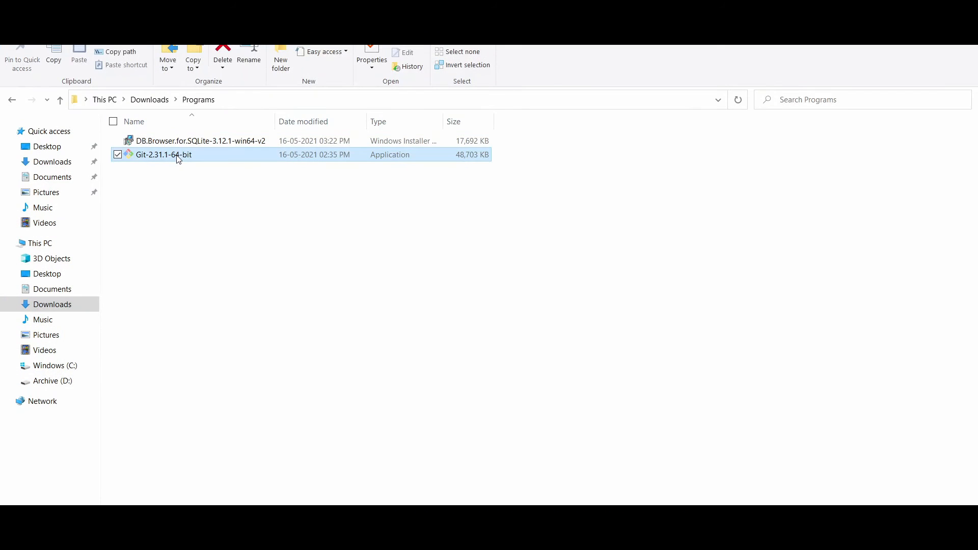
pyautogui.rightClick(192, 151)
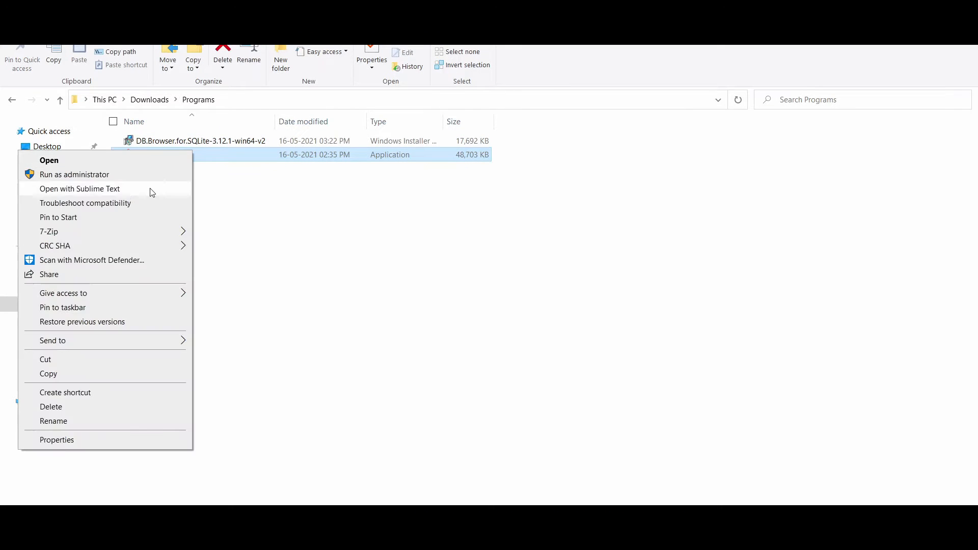
pyautogui.click(146, 180)
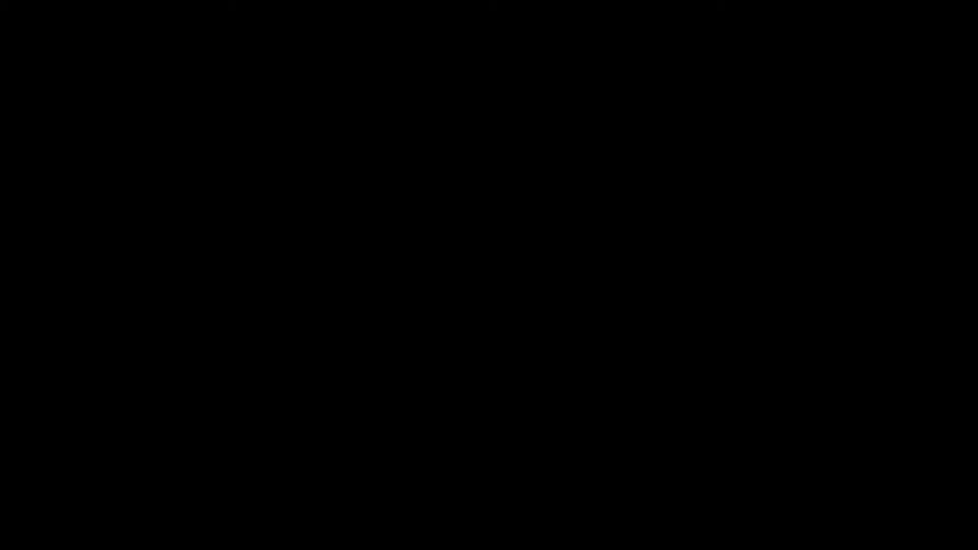
pyautogui.click(427, 326)
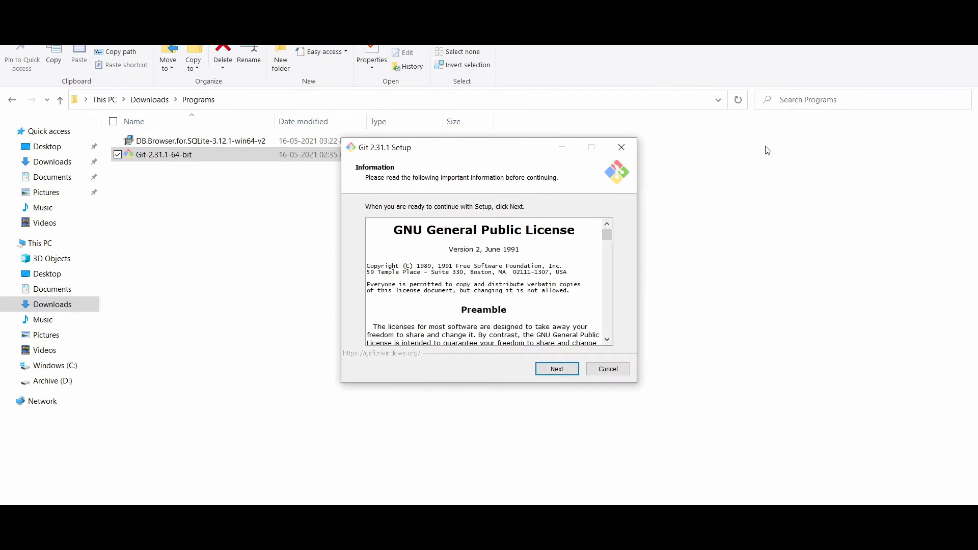
# Accept the licence and keep defaults: C:\Program Files\Git, default components, Vim editor, command-line PATH.
pyautogui.click(904, 7)
pyautogui.click(722, 268)
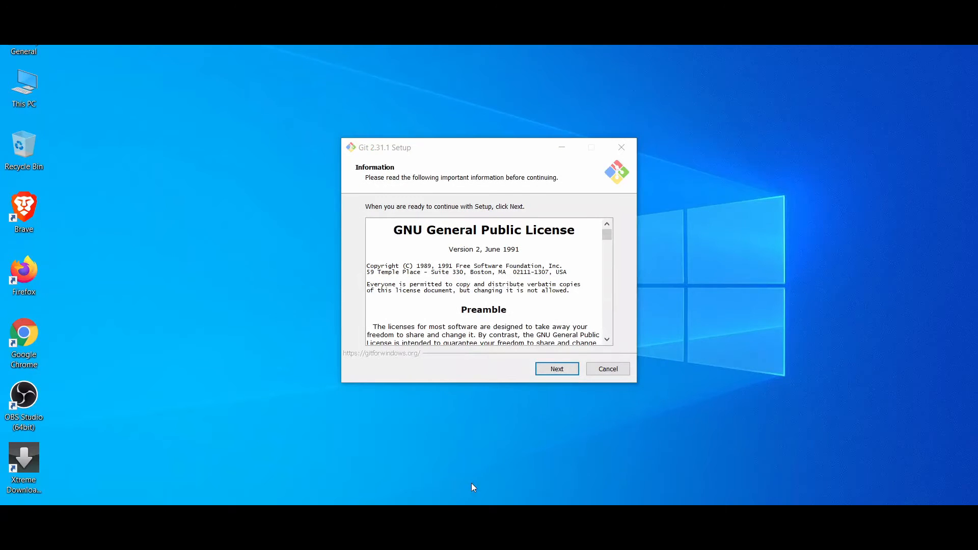
pyautogui.click(602, 442)
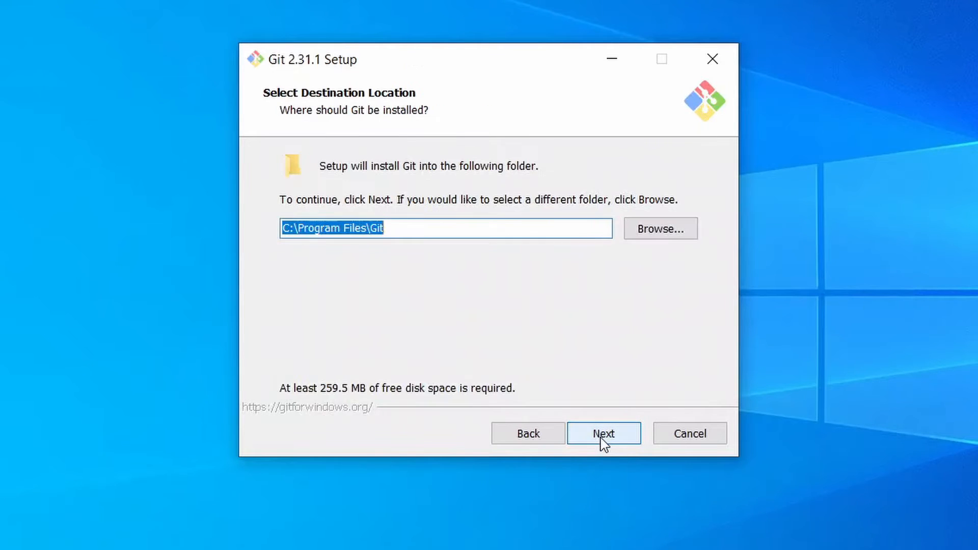
pyautogui.click(602, 442)
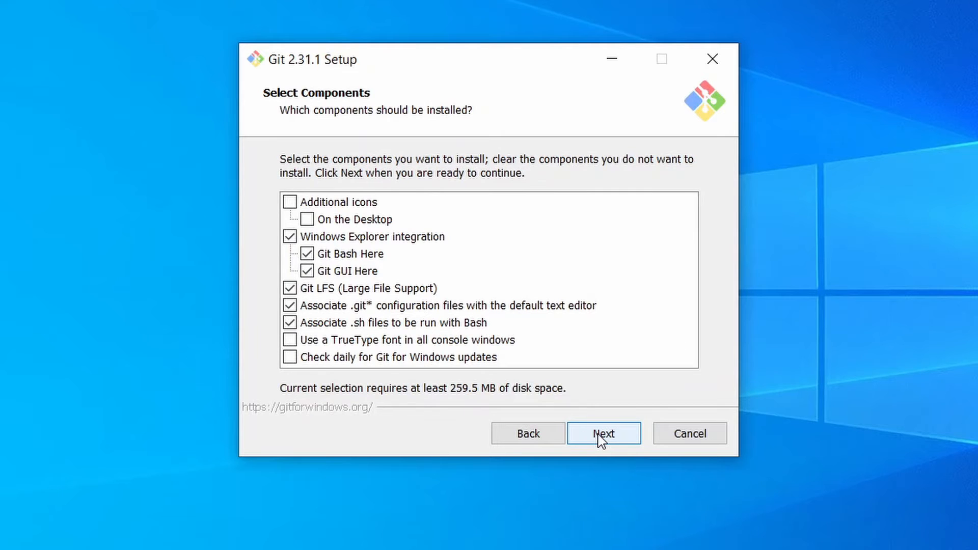
pyautogui.click(599, 439)
pyautogui.click(600, 441)
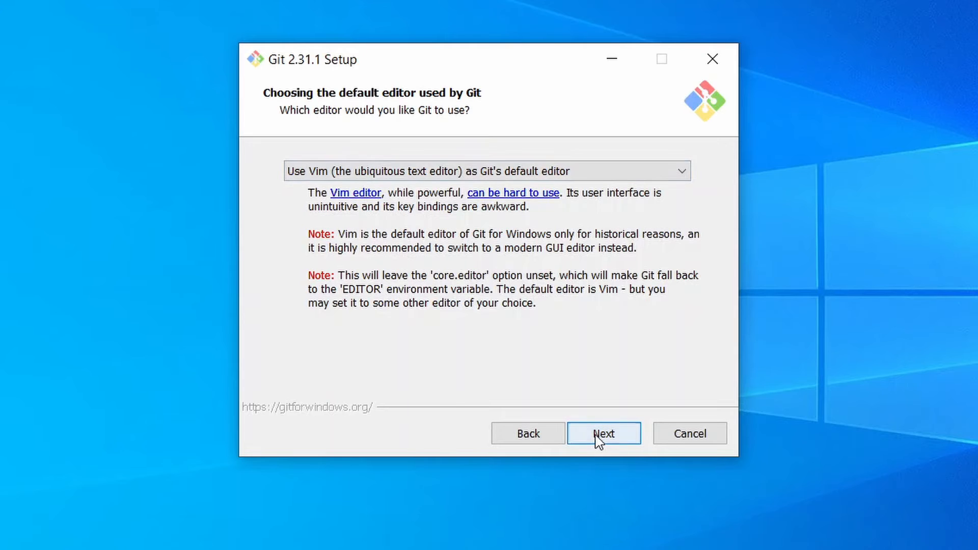
pyautogui.click(598, 440)
pyautogui.click(618, 441)
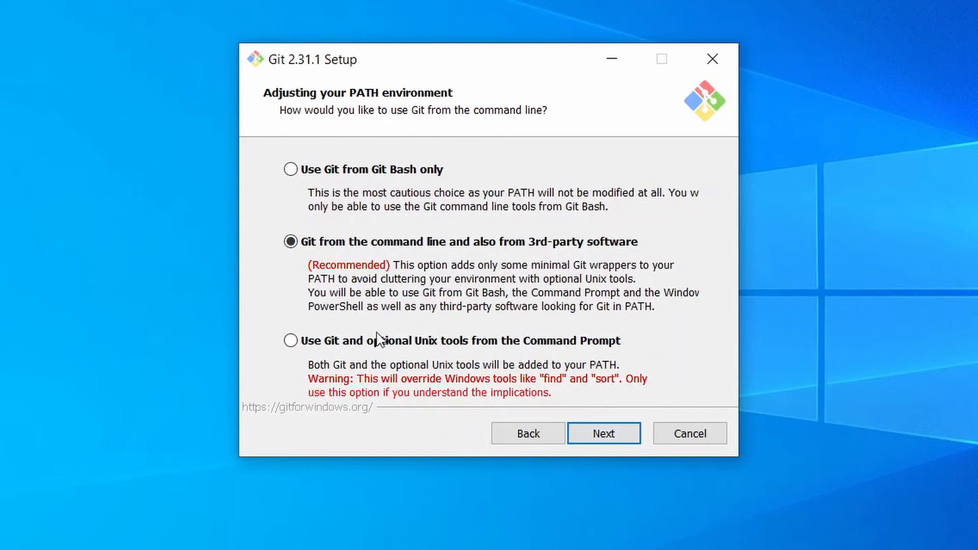
pyautogui.click(604, 436)
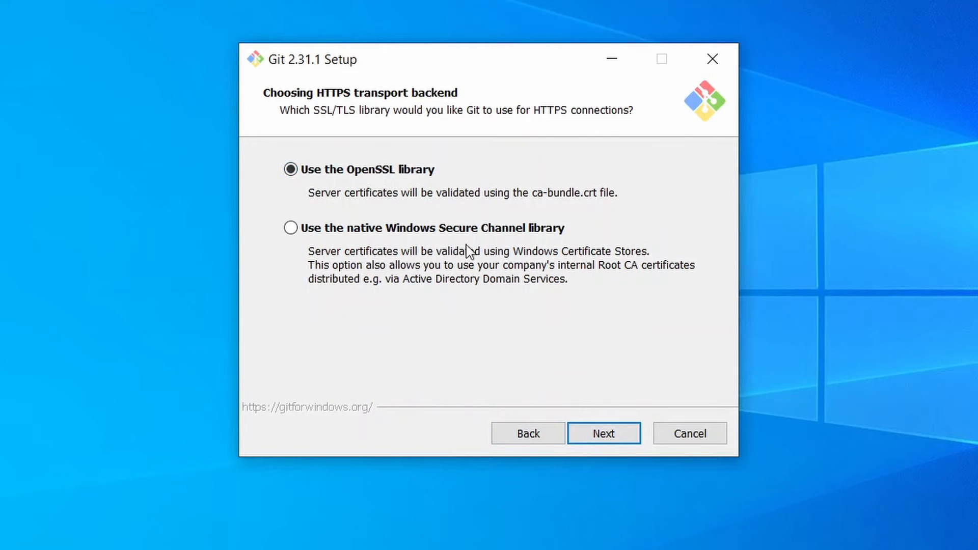
# Keep default OpenSSL, line-ending, MinTTY, pull, credential and caching options, install, and finish without release notes.
pyautogui.click(609, 437)
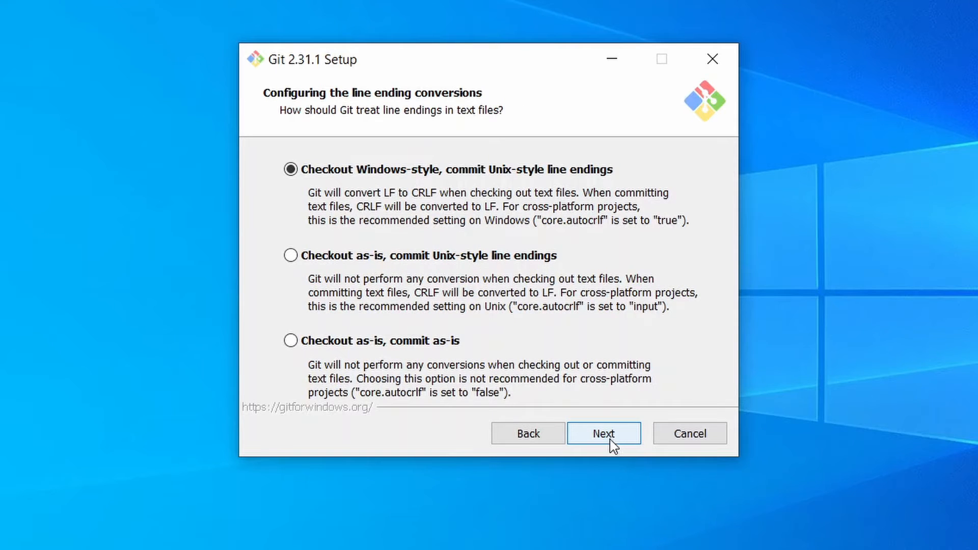
pyautogui.click(615, 439)
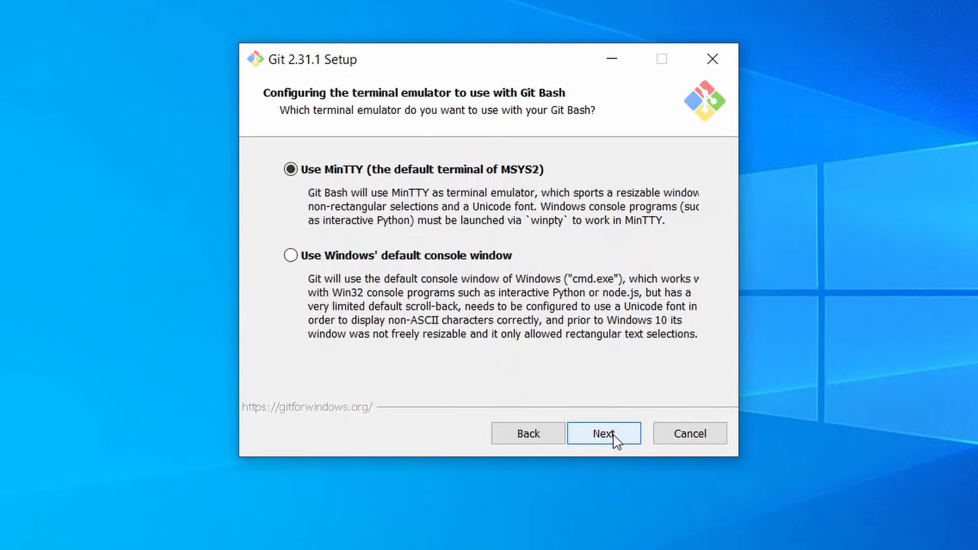
pyautogui.click(615, 439)
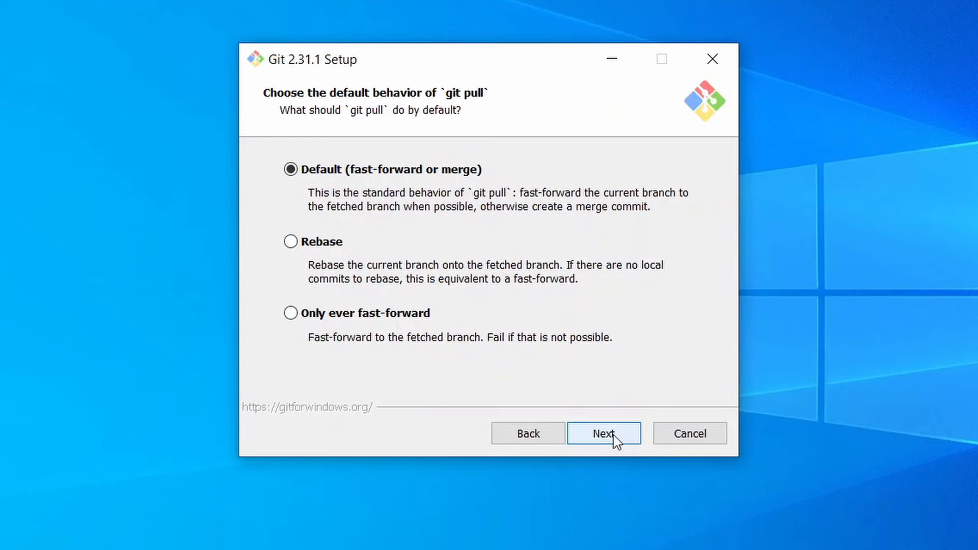
pyautogui.click(615, 439)
pyautogui.click(615, 439)
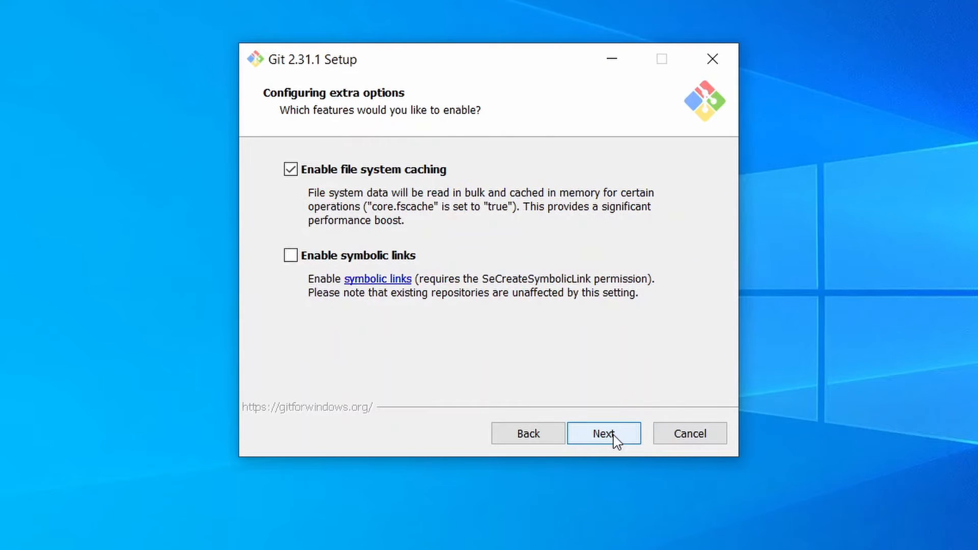
pyautogui.click(615, 439)
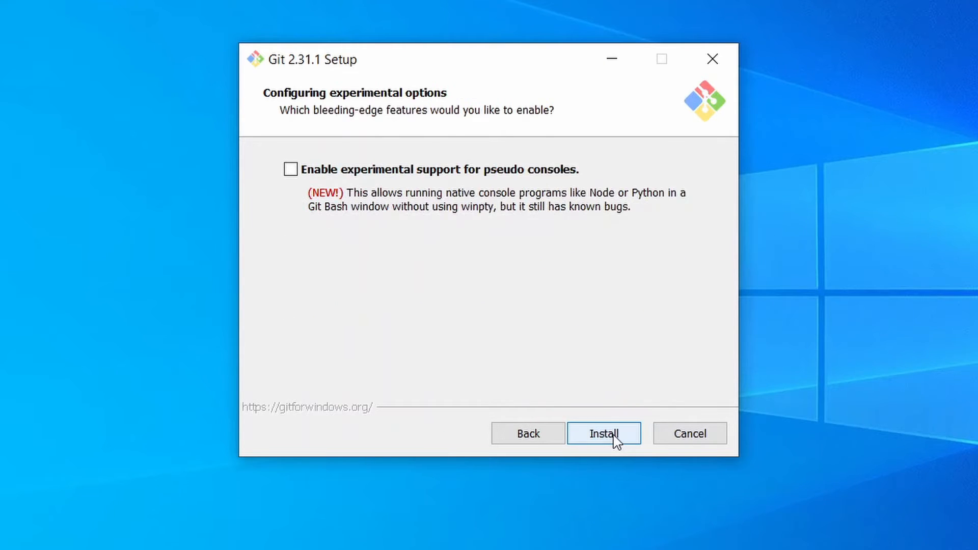
pyautogui.click(614, 438)
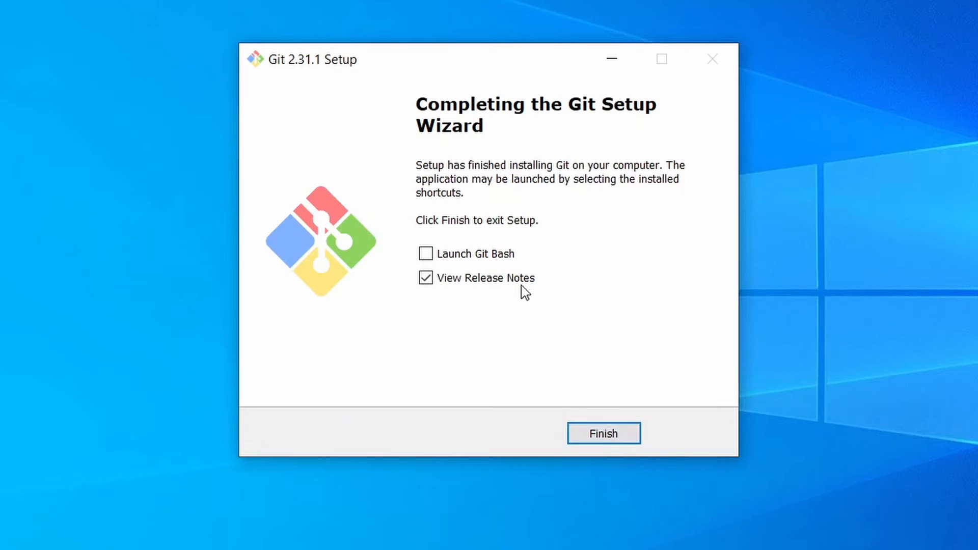
pyautogui.click(522, 286)
pyautogui.click(611, 439)
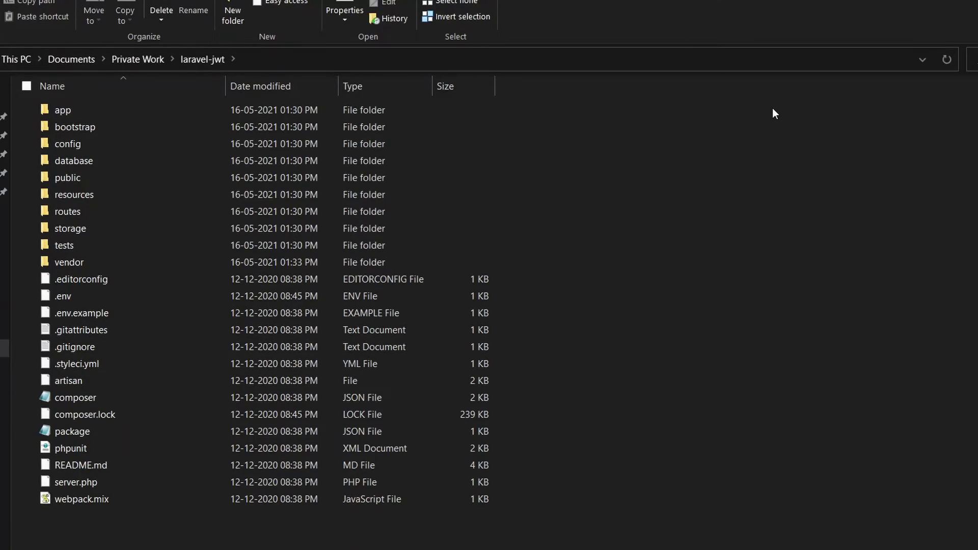
# Open Git Bash in the laravel-jwt folder and run 'code .' to launch it in VS Code.
pyautogui.moveTo(564, 499); pyautogui.dragTo(59, 103)
pyautogui.click(776, 243)
pyautogui.rightClick(747, 179)
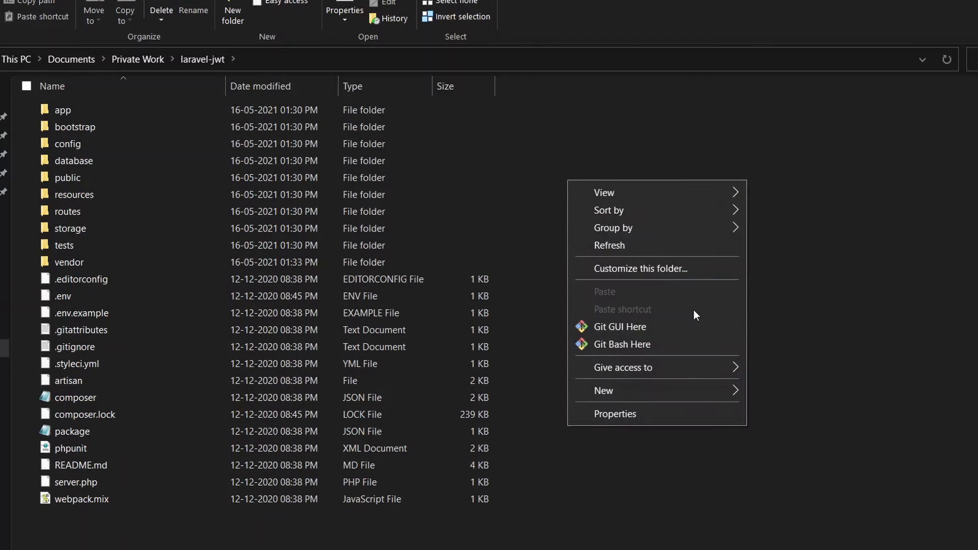
pyautogui.click(670, 344)
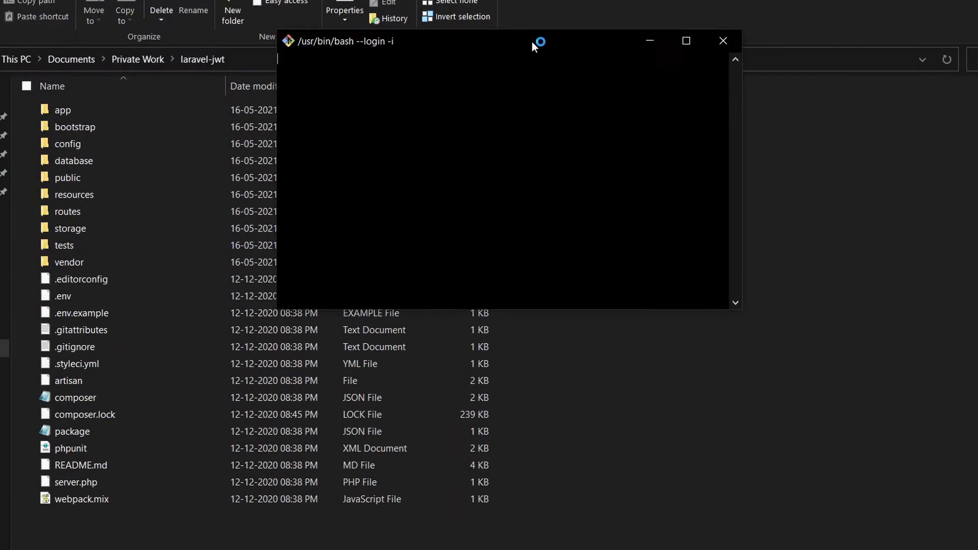
pyautogui.moveTo(531, 41); pyautogui.dragTo(812, 130)
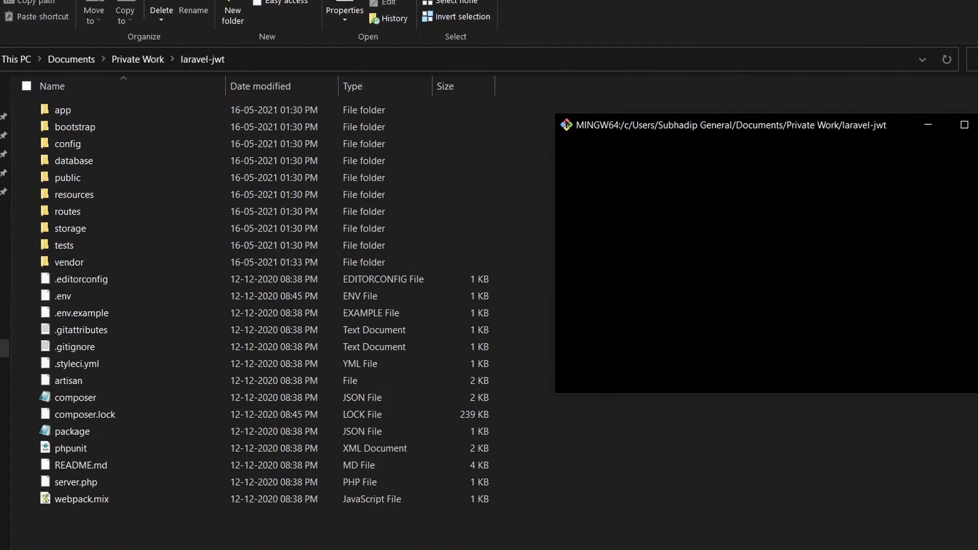
pyautogui.write('code ')
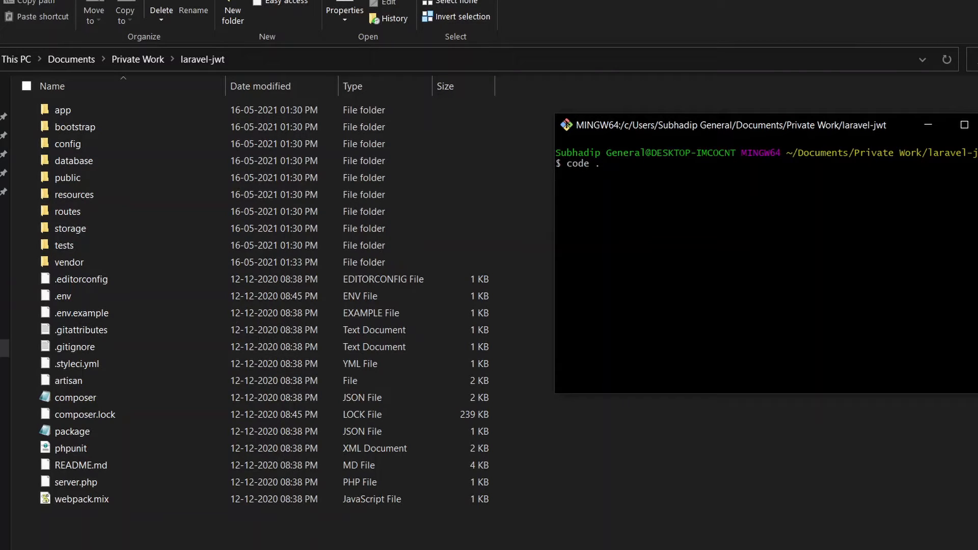
pyautogui.write('.')
pyautogui.press('Return')
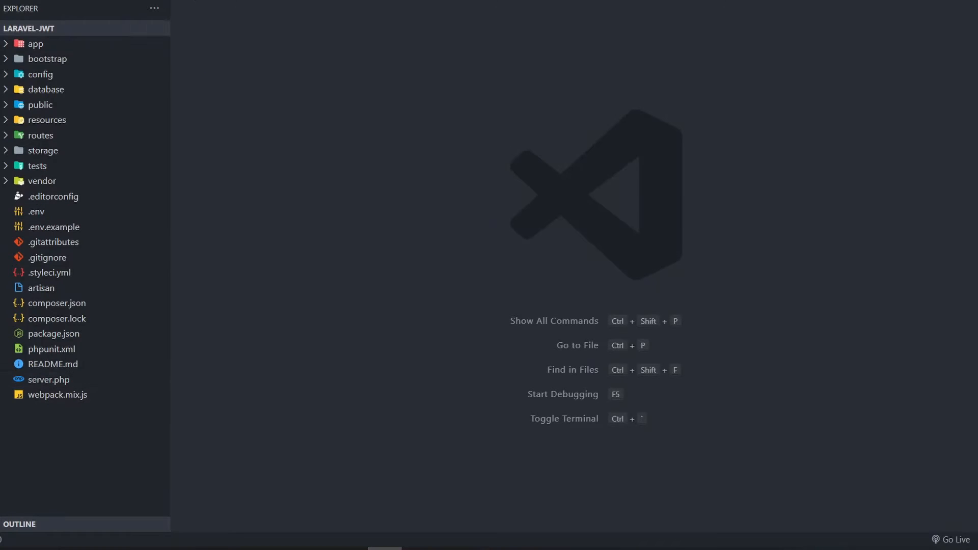
# Open a new PowerShell terminal, add and delete a second one, then list the terminal profiles.
pyautogui.click(210, 6)
pyautogui.click(197, 15)
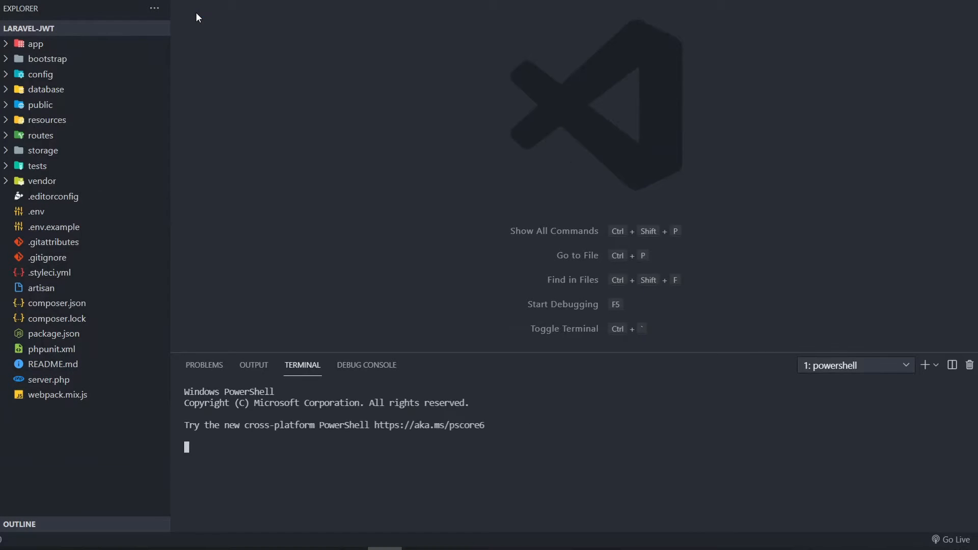
pyautogui.moveTo(512, 446); pyautogui.dragTo(190, 405)
pyautogui.click(687, 418)
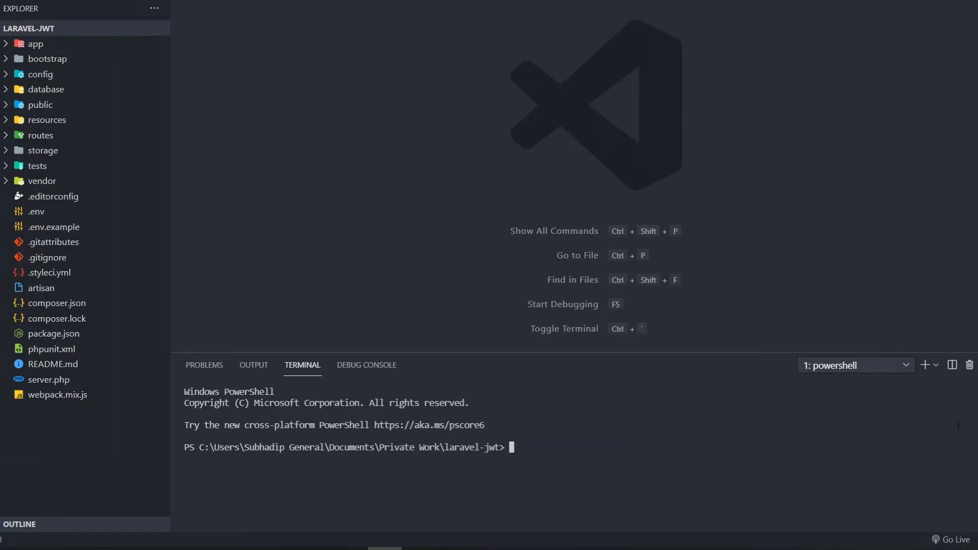
pyautogui.click(928, 373)
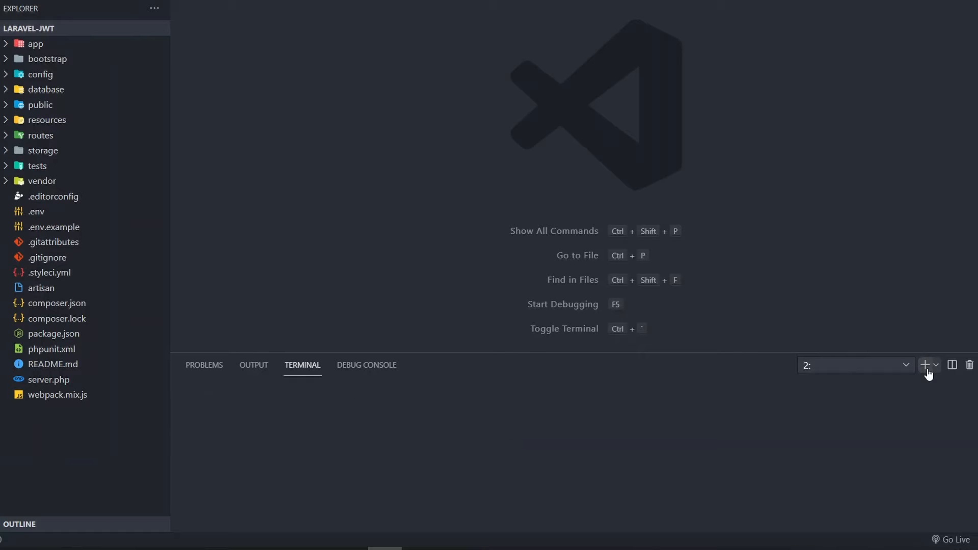
pyautogui.click(969, 365)
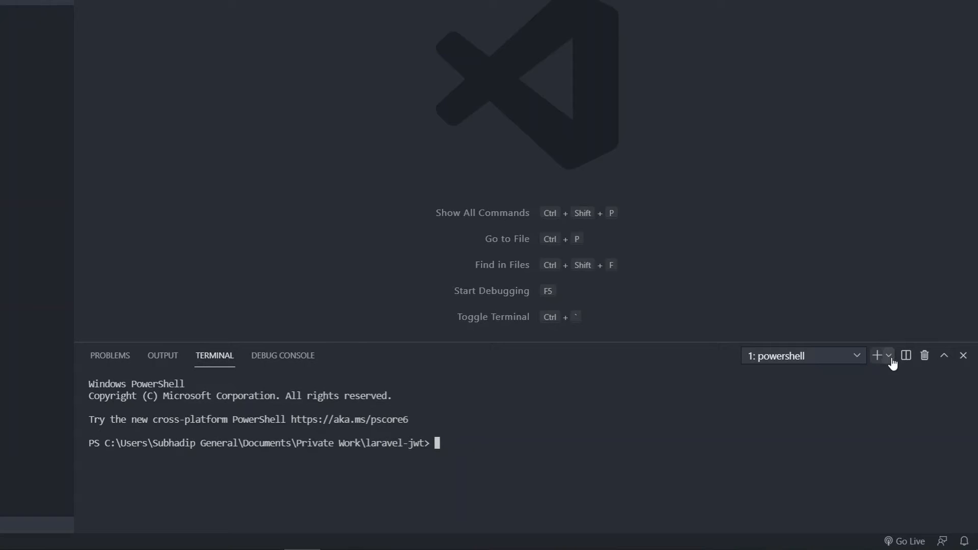
pyautogui.click(889, 357)
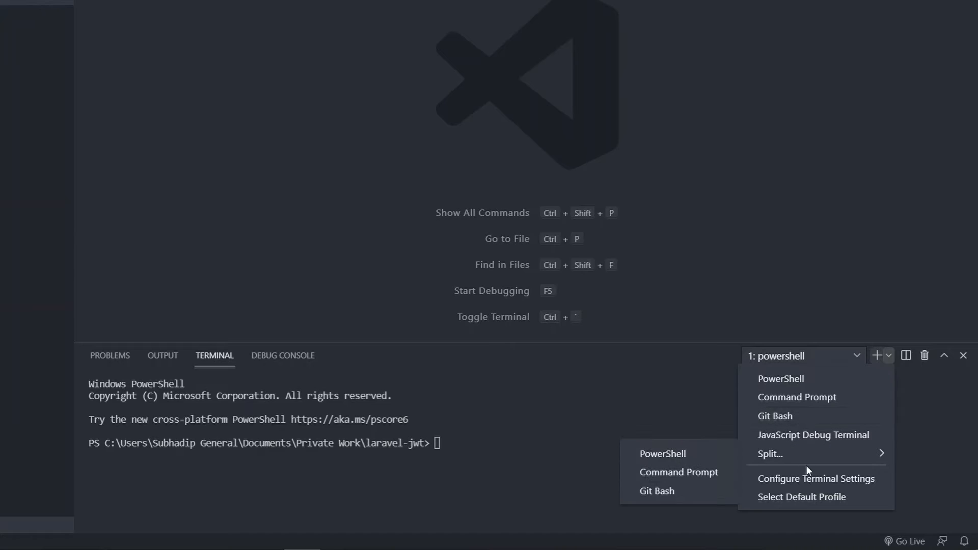
# Set Git Bash as the default terminal profile and open a fresh bash terminal.
pyautogui.click(797, 502)
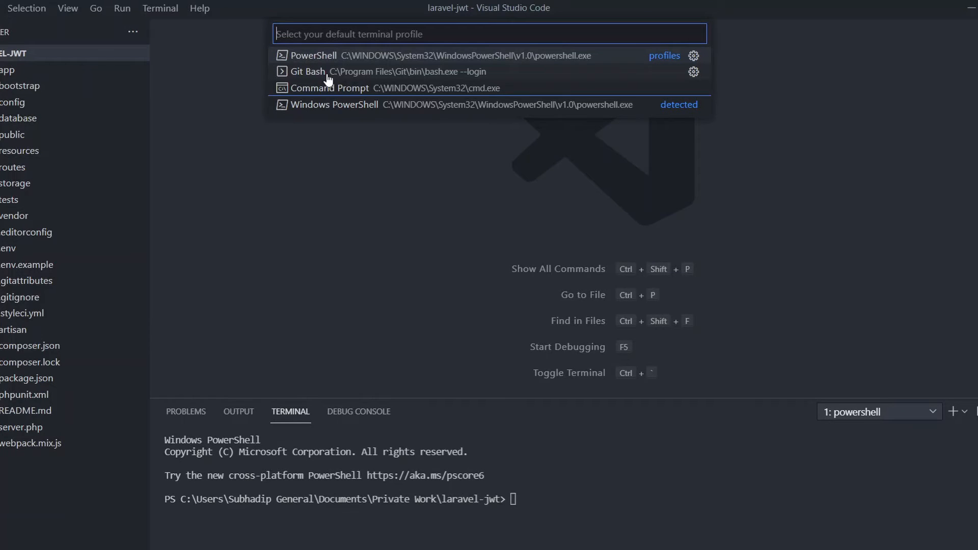
pyautogui.click(327, 75)
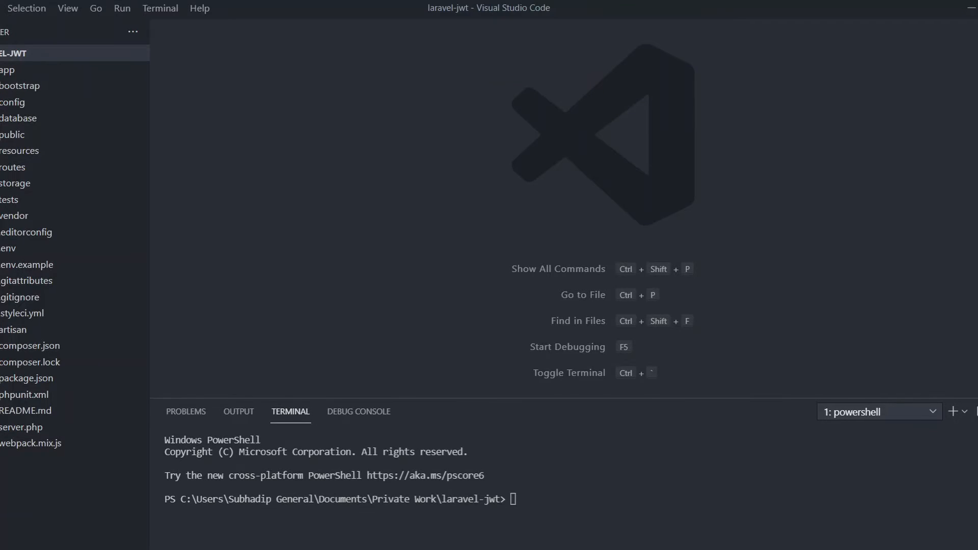
pyautogui.hotkey('ctrl', '`')
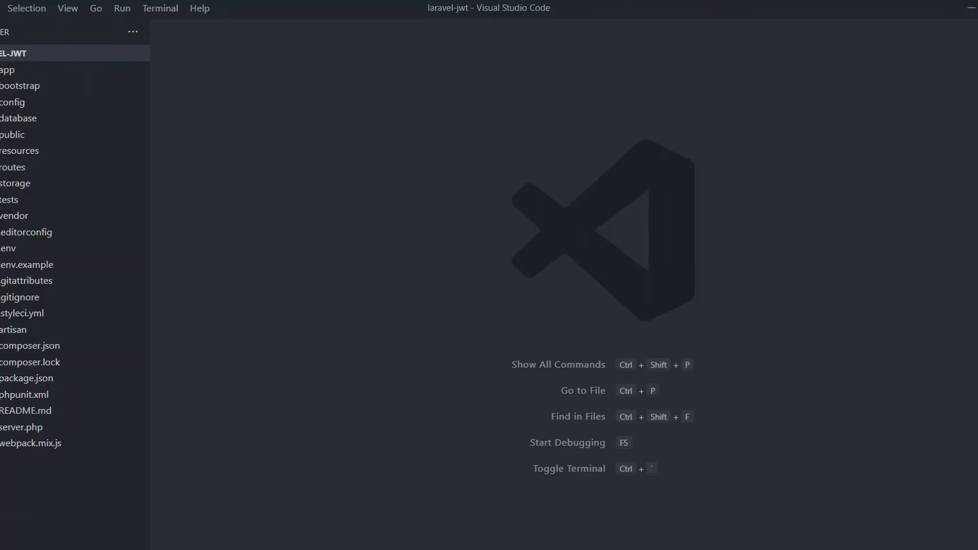
pyautogui.click(177, 13)
pyautogui.click(182, 32)
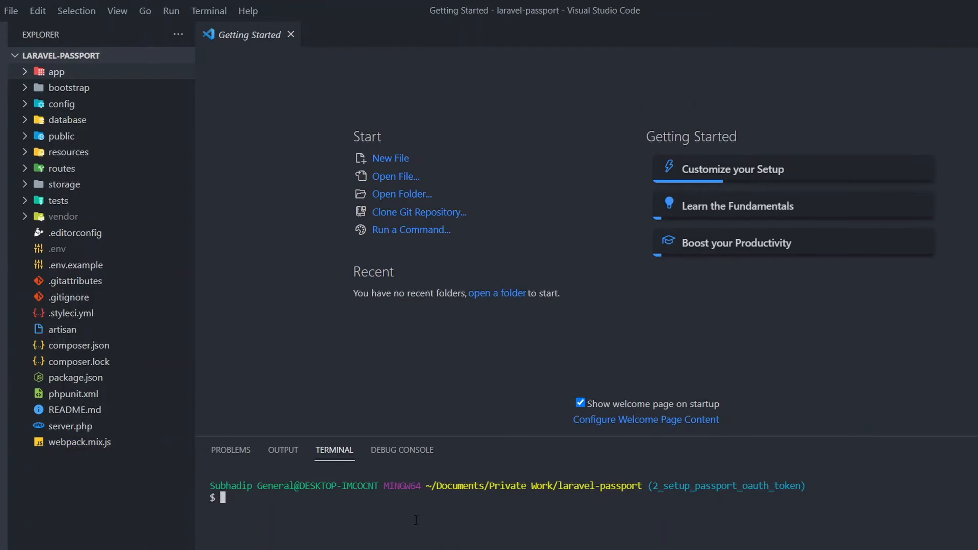
# Run git status, then set the global Git user.name to your full name.
pyautogui.write('gi')
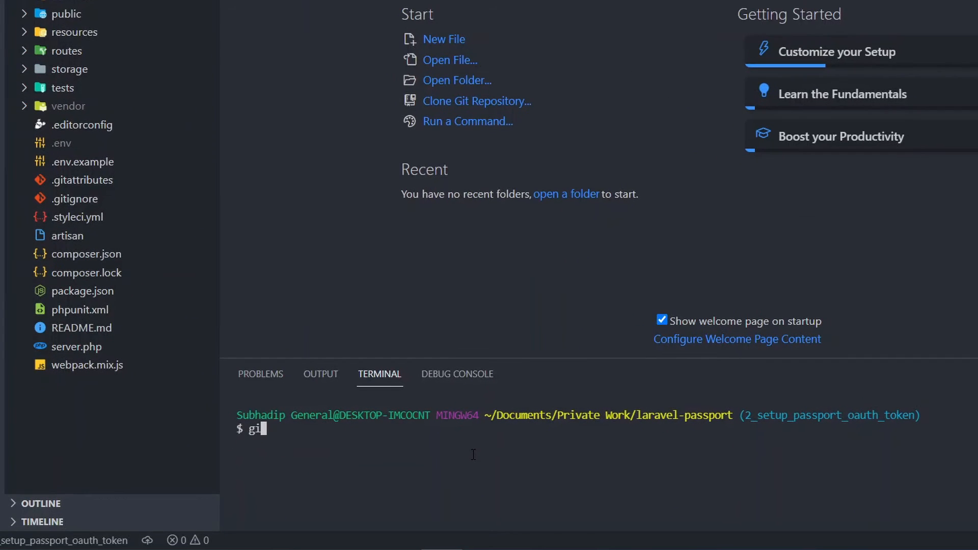
pyautogui.write('t status')
pyautogui.press('Return')
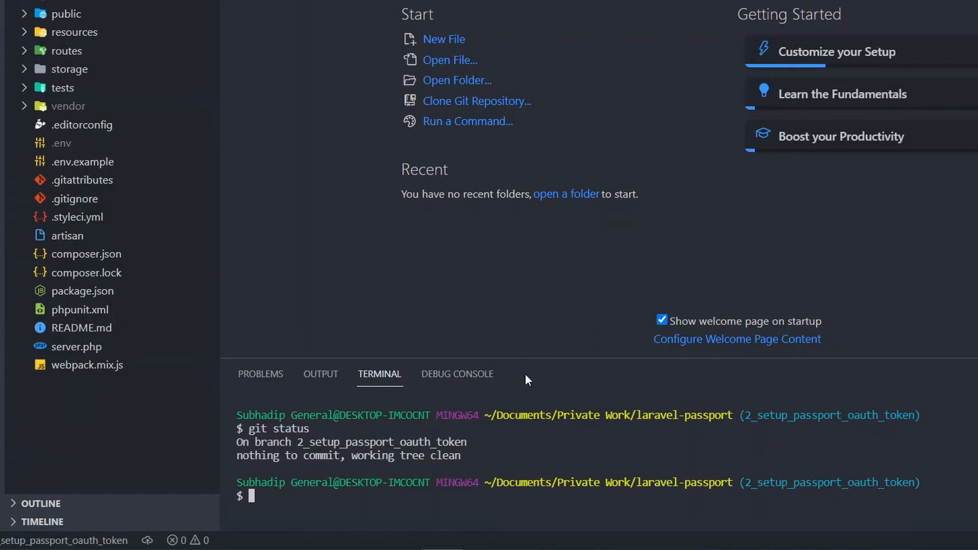
pyautogui.hotkey('ctrl', 'l')
pyautogui.write('git config --global user.name')
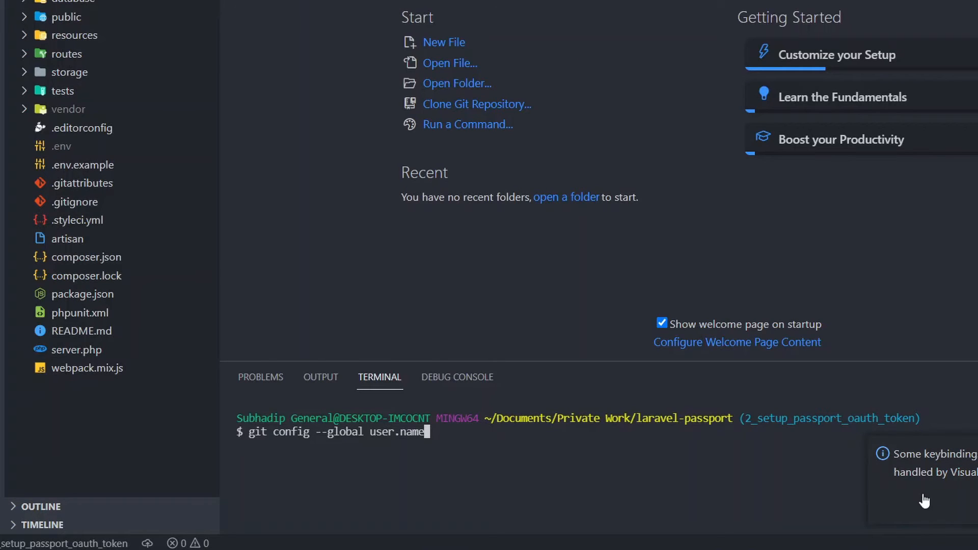
pyautogui.write('""')
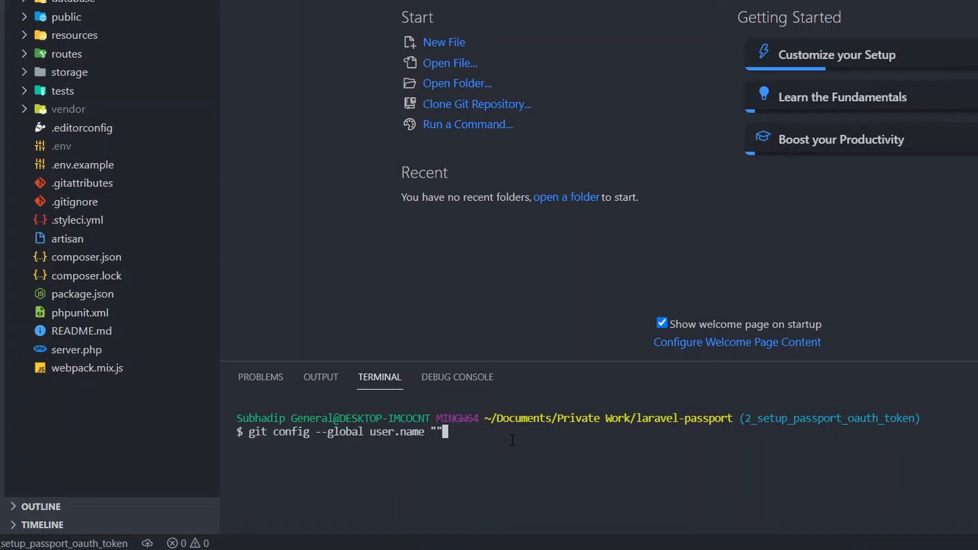
pyautogui.press('Left')
pyautogui.write('Subhadip Ghorui')
pyautogui.press('Right')
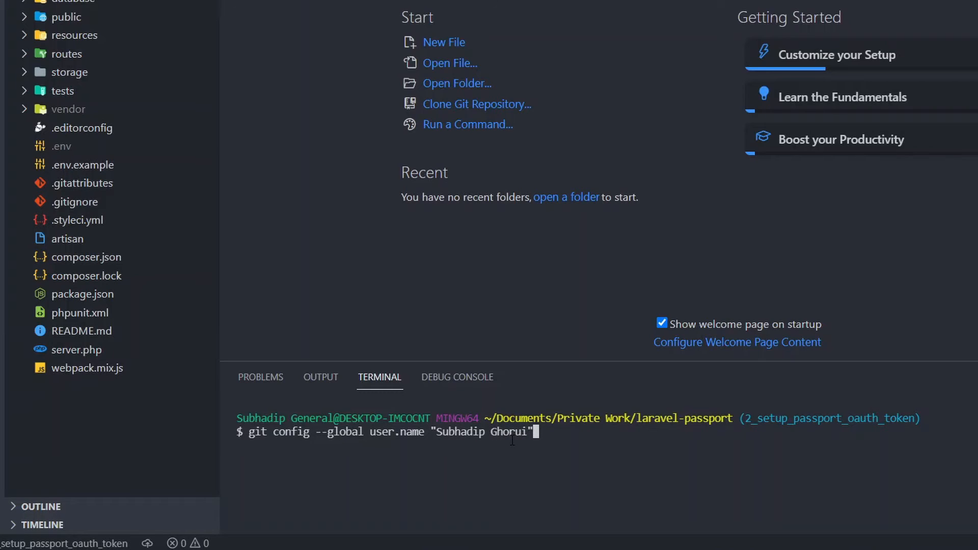
pyautogui.press('Return')
# Set the global Git user.email to your e-mail address and clear the terminal.
pyautogui.press('Up')
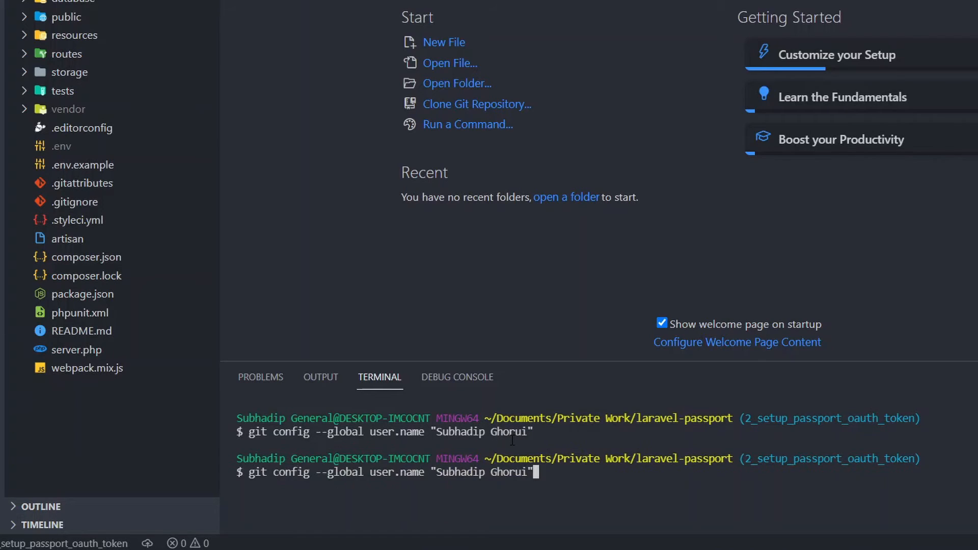
pyautogui.press('BackSpace')
pyautogui.press('BackSpace')
pyautogui.press('BackSpace')
pyautogui.press('BackSpace')
pyautogui.press('BackSpace')
pyautogui.press('BackSpace')
pyautogui.press('BackSpace')
pyautogui.press('BackSpace')
pyautogui.press('BackSpace')
pyautogui.press('BackSpace')
pyautogui.press('BackSpace')
pyautogui.press('BackSpace')
pyautogui.press('BackSpace')
pyautogui.press('BackSpace')
pyautogui.press('BackSpace')
pyautogui.press('BackSpace')
pyautogui.press('BackSpace')
pyautogui.press('BackSpace')
pyautogui.press('BackSpace')
pyautogui.press('BackSpace')
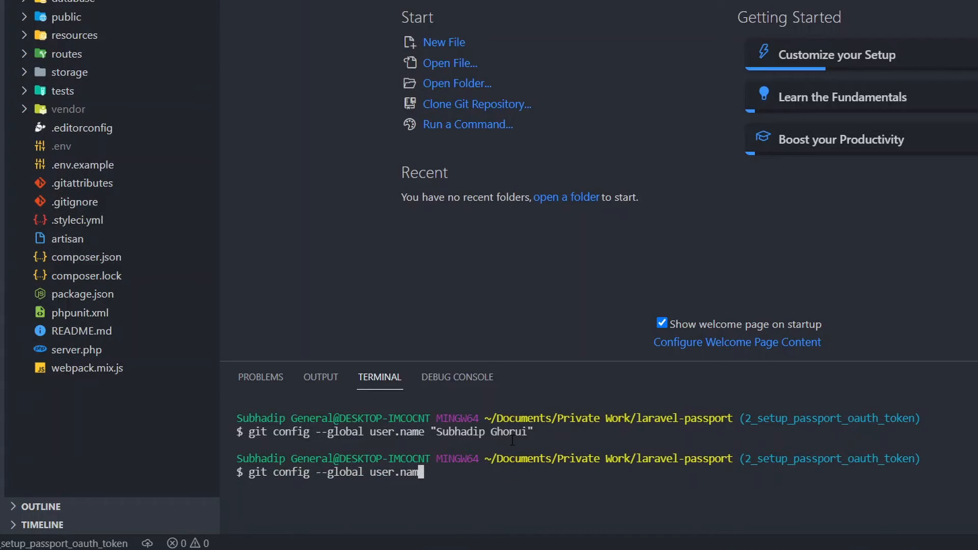
pyautogui.press('BackSpace')
pyautogui.write('em')
pyautogui.write('ail')
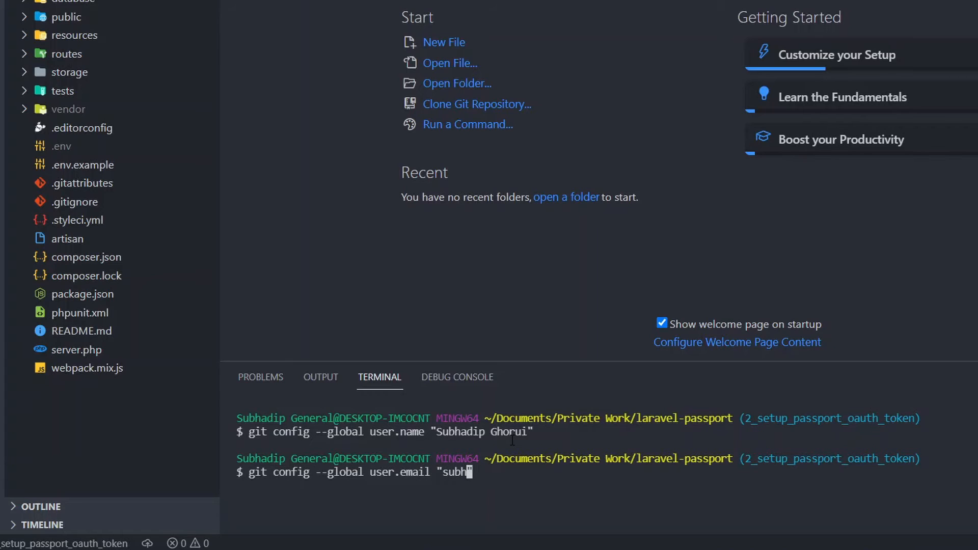
pyautogui.press('End')
pyautogui.press('Return')
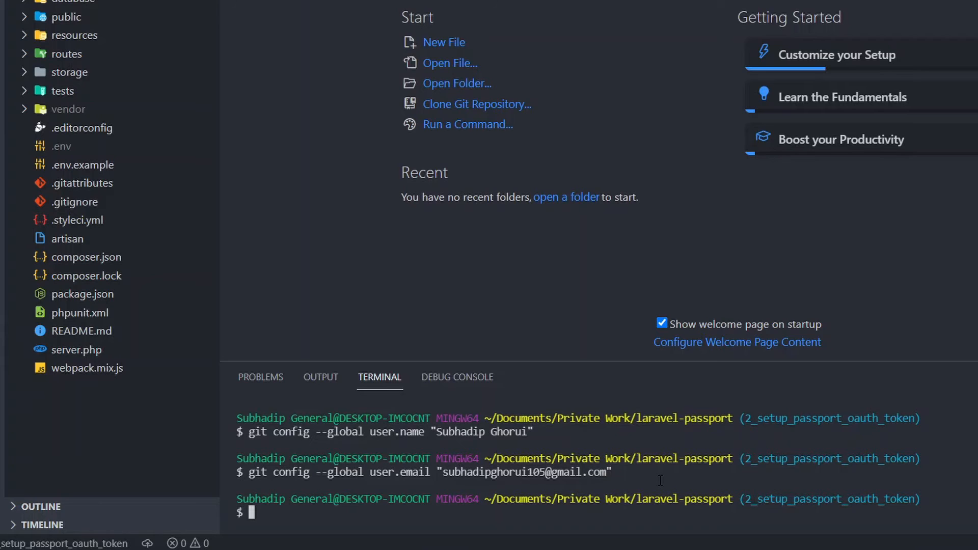
pyautogui.hotkey('ctrl', 'l')
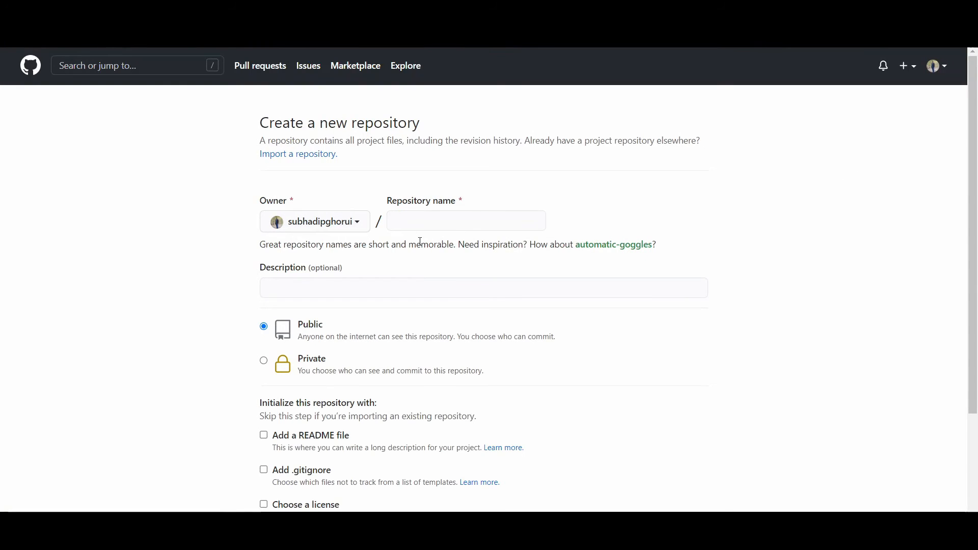
# Create a new GitHub repository named 'test'.
pyautogui.click(416, 211)
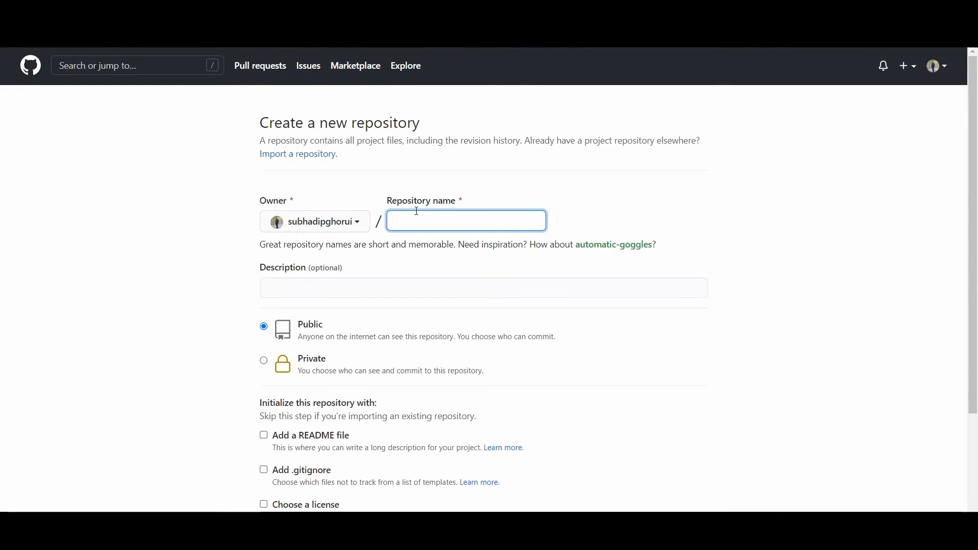
pyautogui.press('/')
pyautogui.click(424, 220)
pyautogui.write('test')
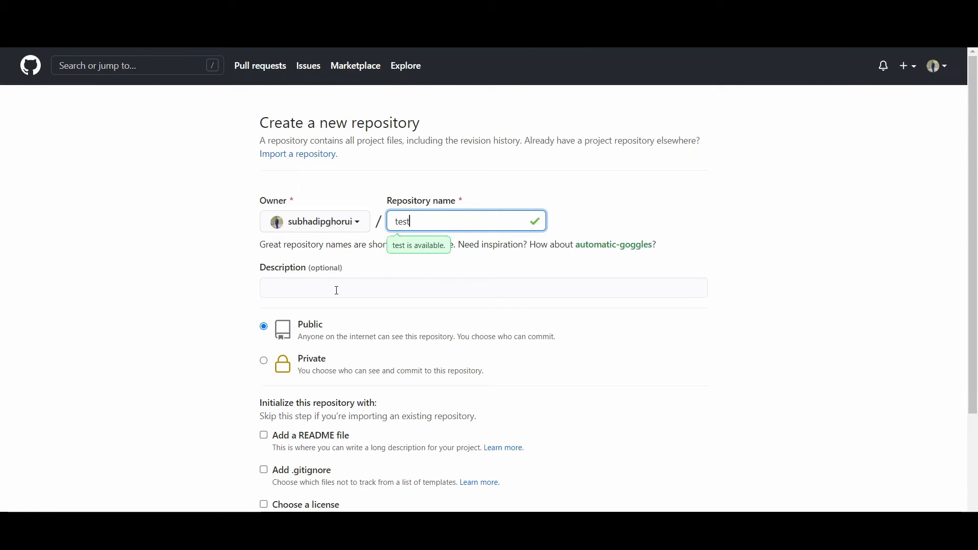
pyautogui.scroll(-1, 469, 284)
pyautogui.scroll(-1, 357, 456)
pyautogui.click(326, 436)
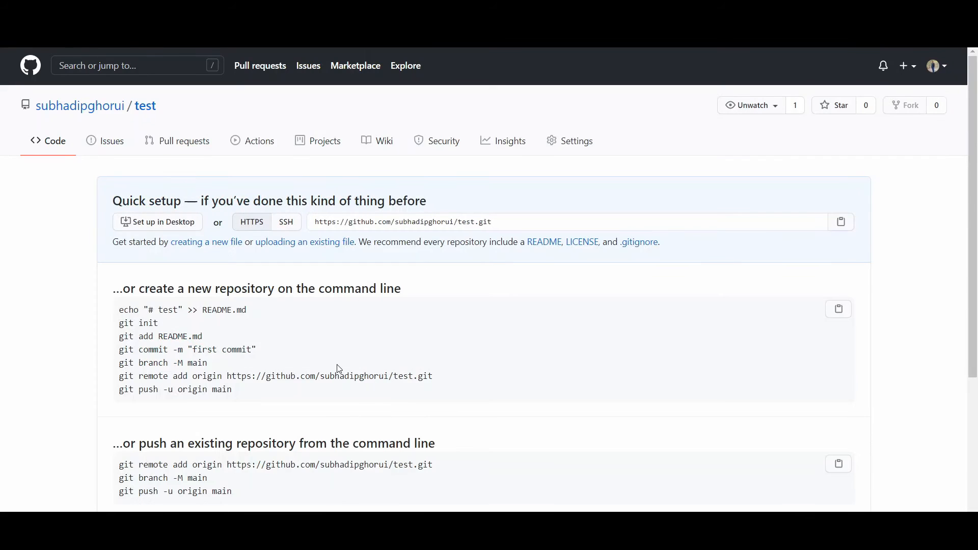
# Copy the repository's 'git remote add origin' command into the VS Code terminal prompt.
pyautogui.scroll(-2, 338, 353)
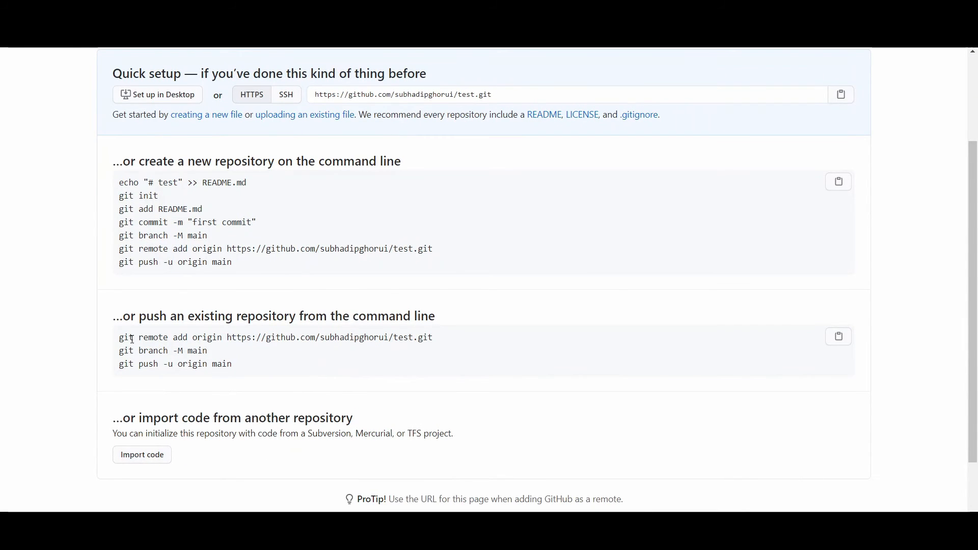
pyautogui.moveTo(120, 337); pyautogui.dragTo(441, 337)
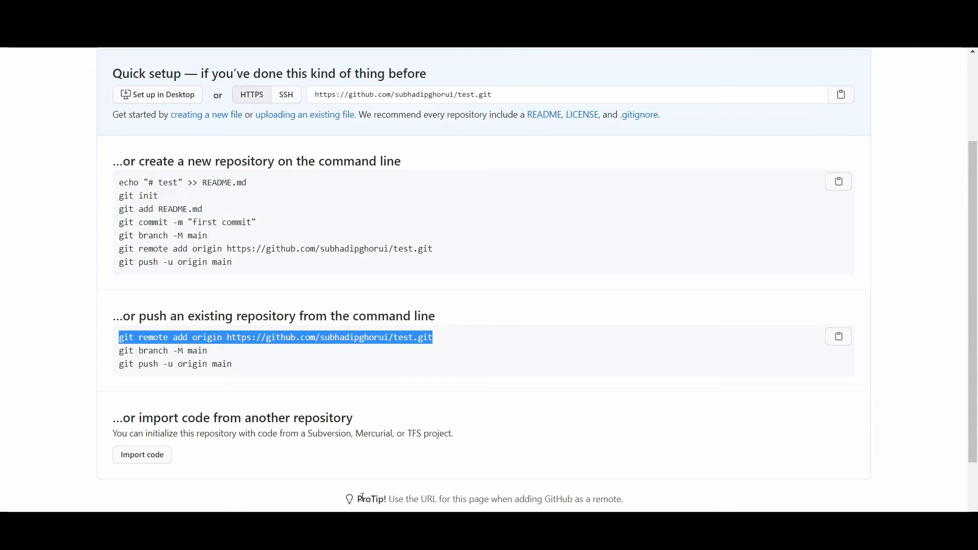
pyautogui.click(358, 538)
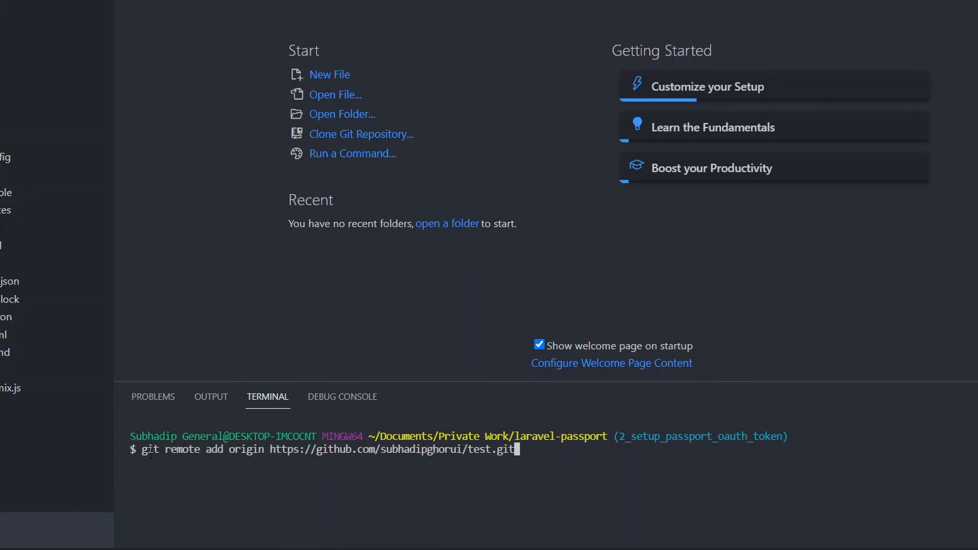
# Add the origin remote for the test repository and verify it with git remote -v.
pyautogui.moveTo(141, 451); pyautogui.dragTo(283, 458)
pyautogui.doubleClick(283, 452)
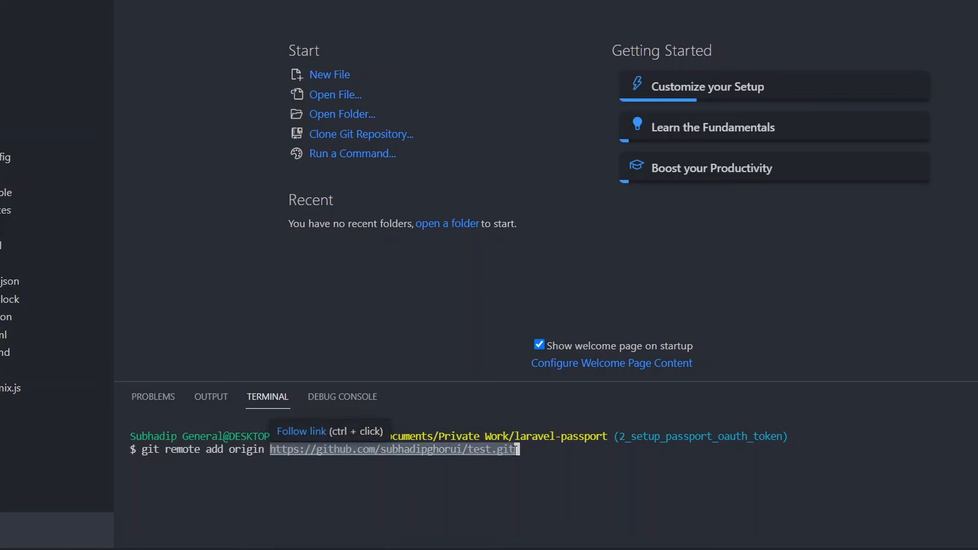
pyautogui.click(580, 453)
pyautogui.press('Return')
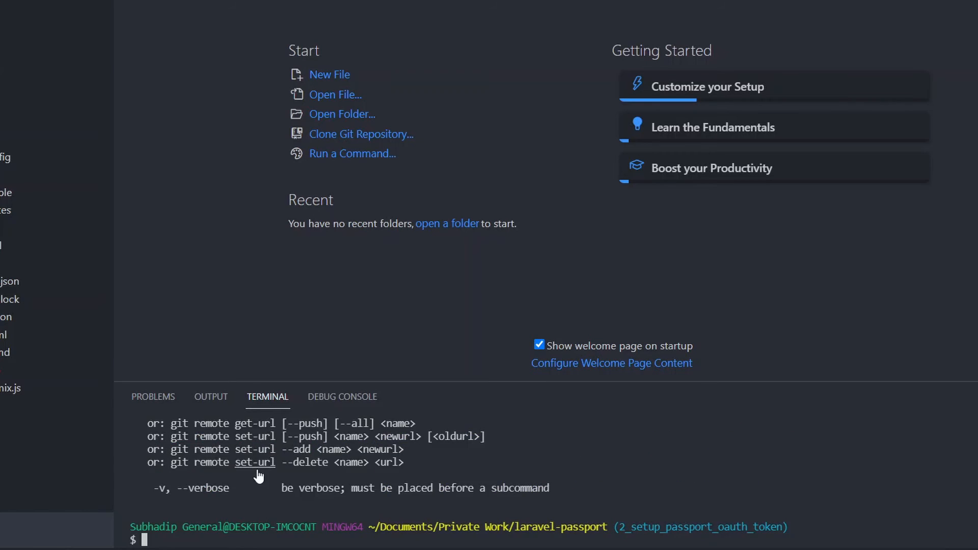
pyautogui.hotkey('ctrl', 'l')
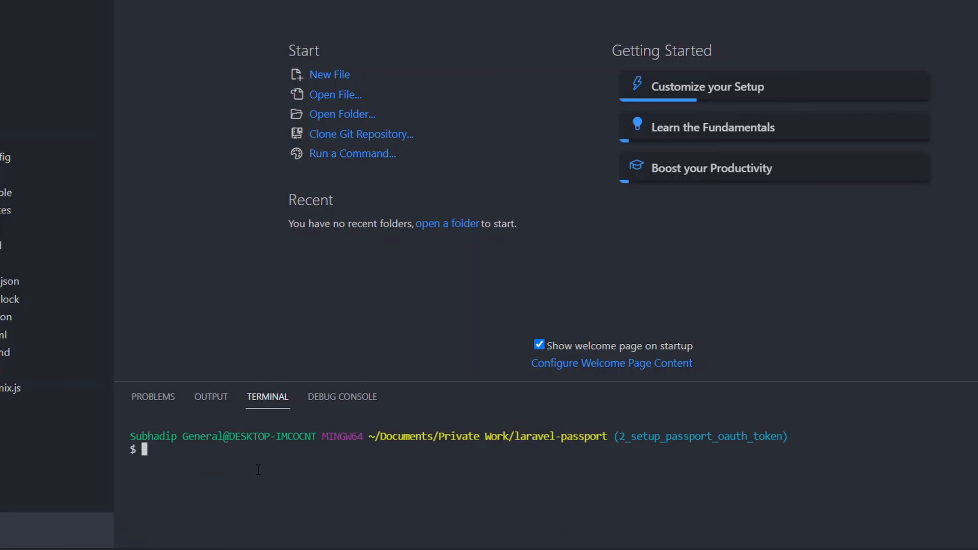
pyautogui.write('git remote -v')
pyautogui.press('Return')
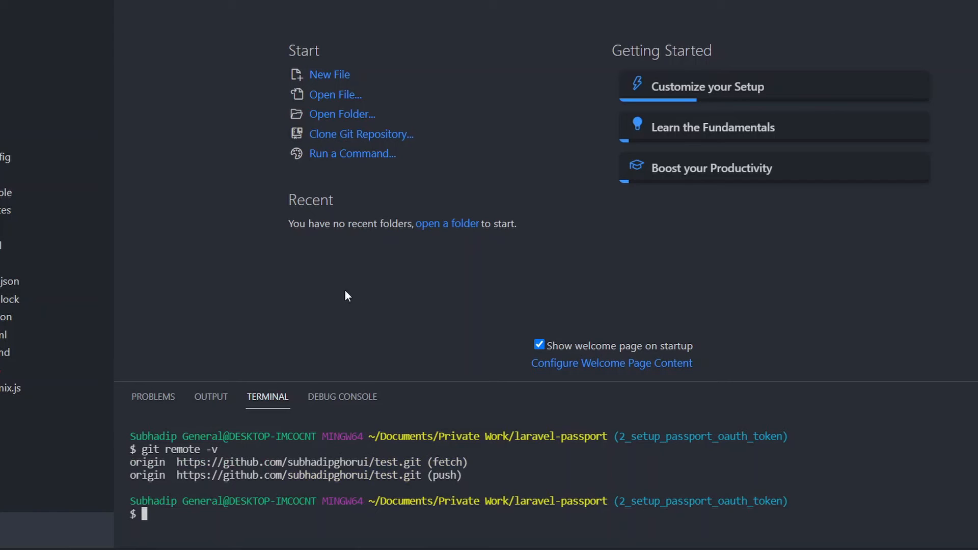
pyautogui.moveTo(165, 449); pyautogui.dragTo(234, 450)
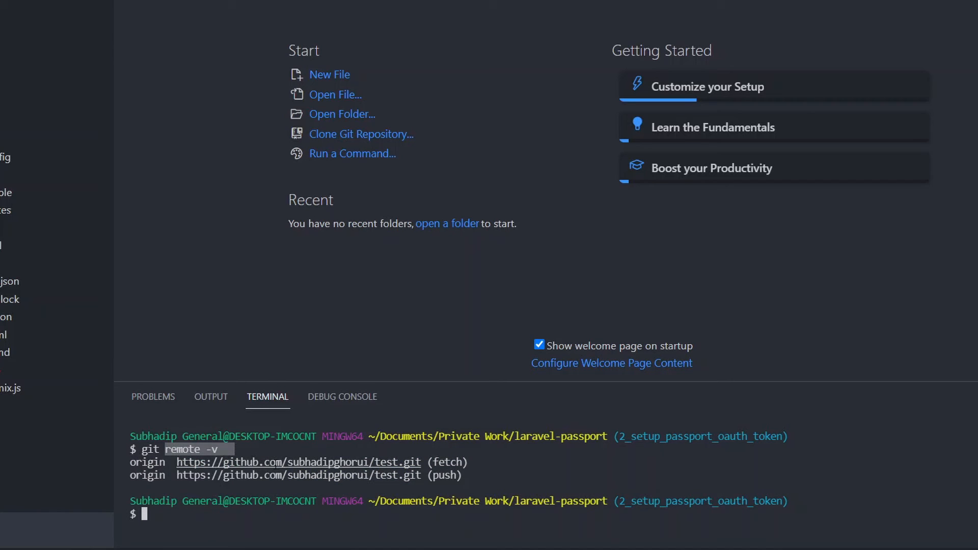
pyautogui.click(358, 447)
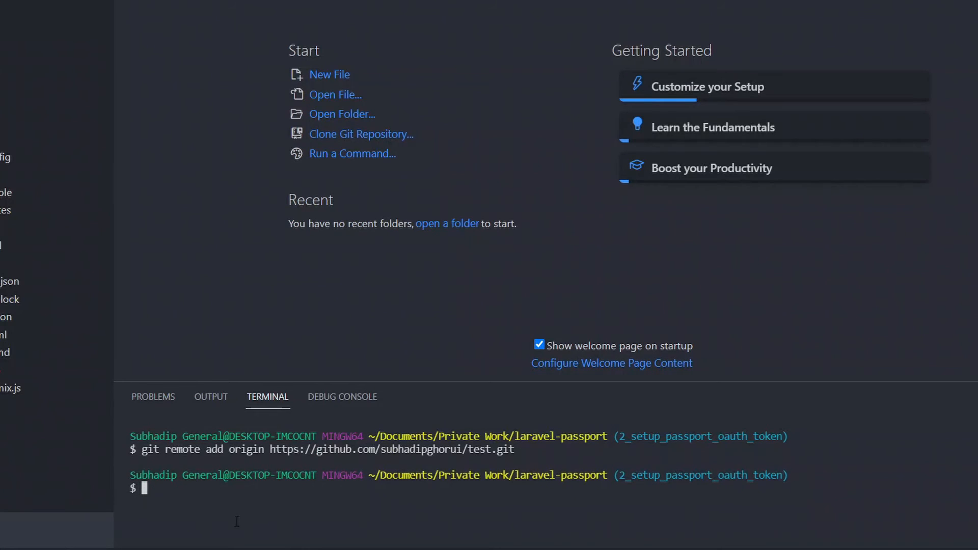
# Run git push --all to upload every branch to origin.
pyautogui.write('git push -a')
pyautogui.press('BackSpace')
pyautogui.write('-all')
pyautogui.press('Return')
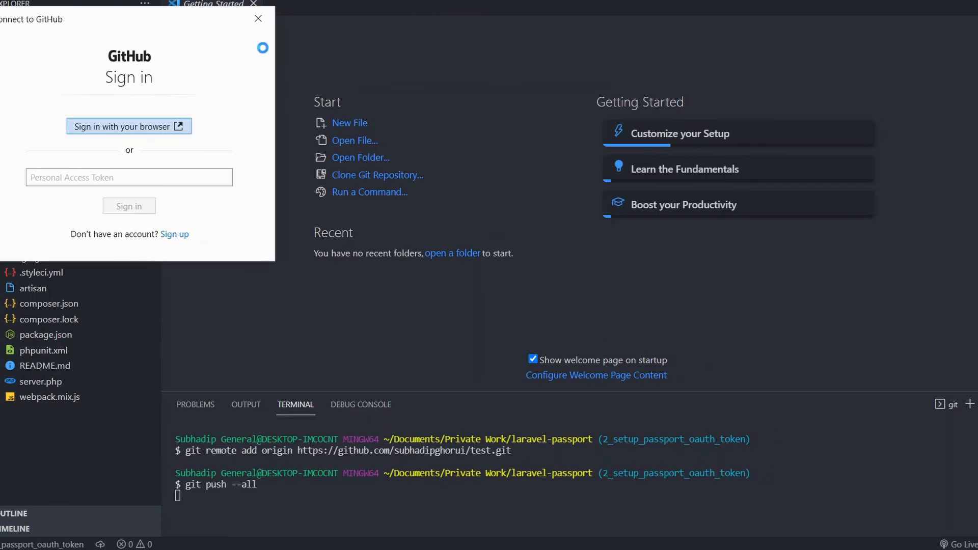
# Authorize Git Credential Manager by signing in to GitHub in the browser.
pyautogui.click(107, 182)
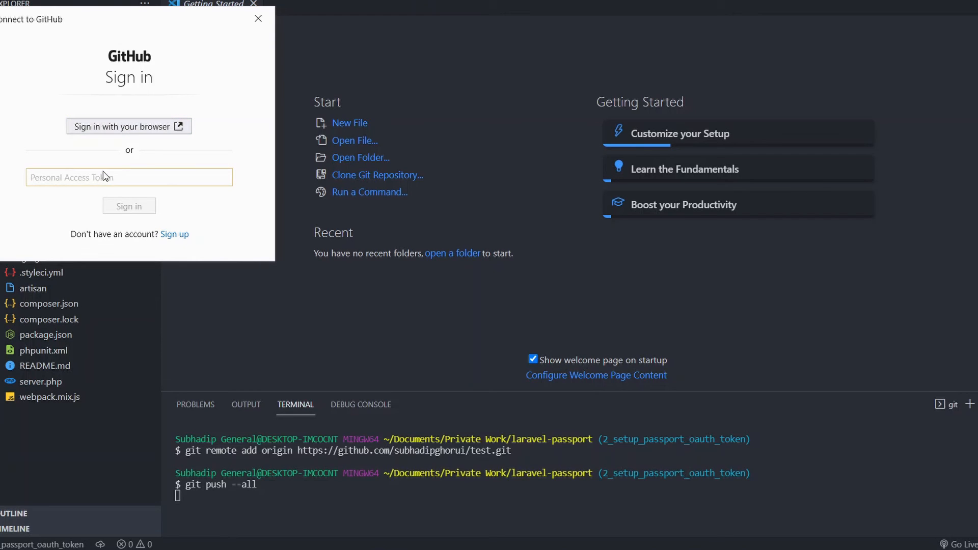
pyautogui.click(117, 126)
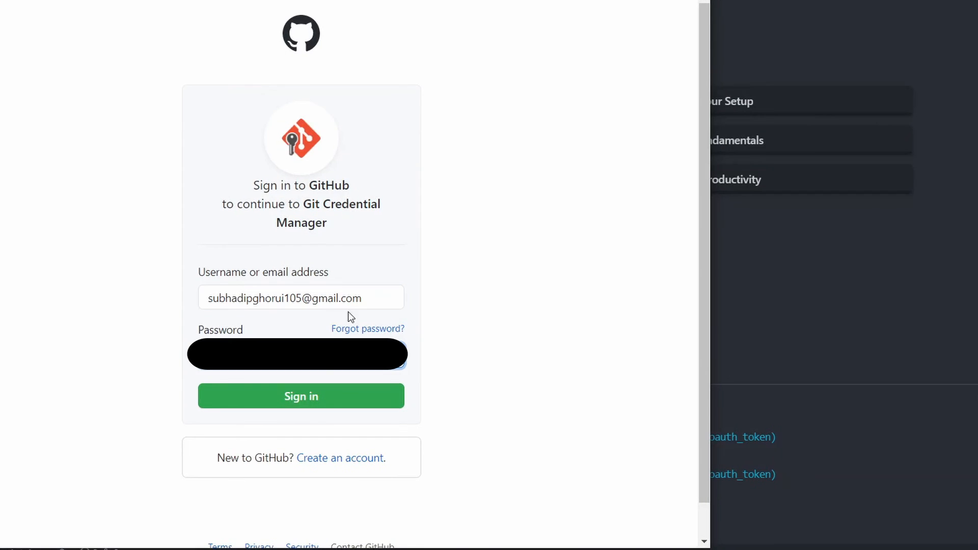
pyautogui.moveTo(371, 297); pyautogui.dragTo(168, 303)
pyautogui.click(543, 353)
pyautogui.click(369, 397)
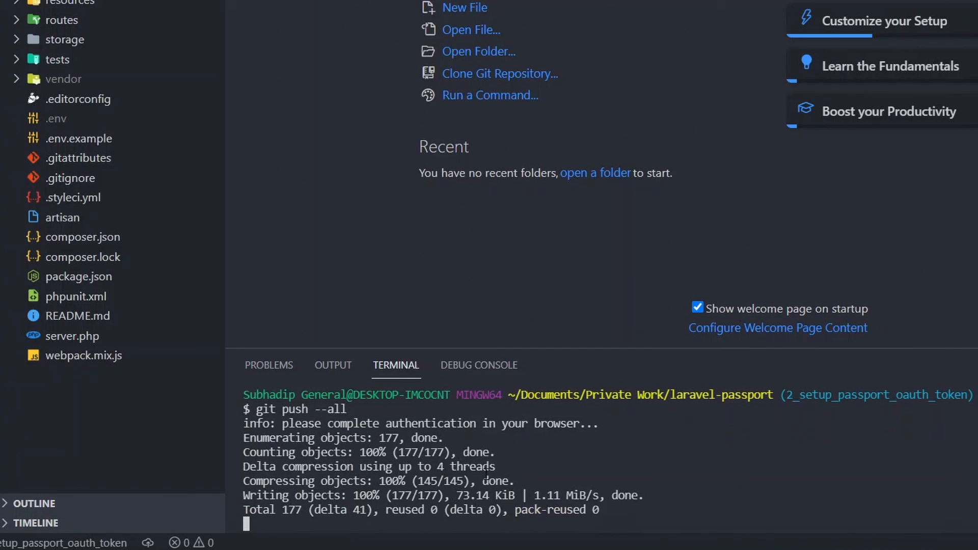
# Review the push output listing the three branches sent to the test repository.
pyautogui.moveTo(295, 411); pyautogui.dragTo(574, 411)
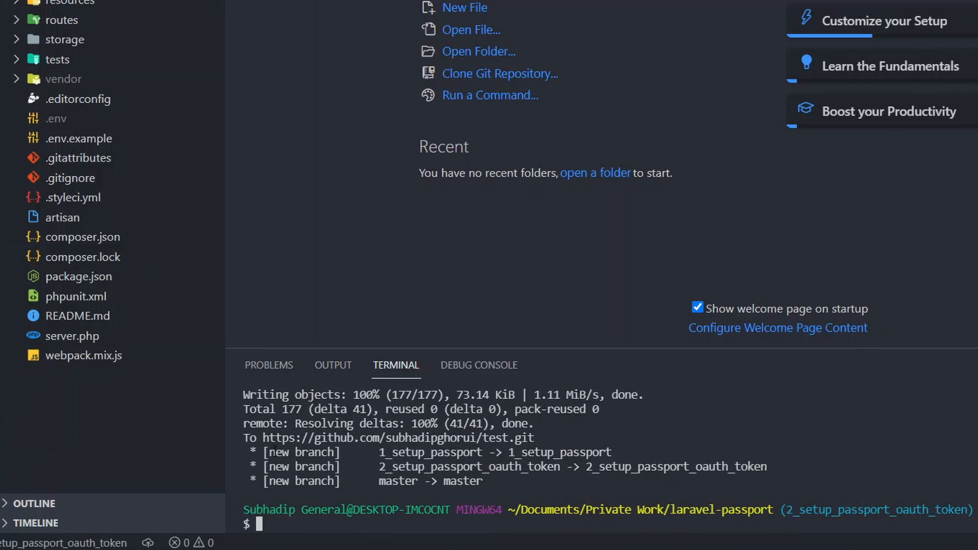
pyautogui.moveTo(273, 451); pyautogui.dragTo(527, 492)
pyautogui.click(547, 481)
# Review the pushed Laravel files and README on the test repository page.
pyautogui.scroll(3, 547, 477)
pyautogui.scroll(-3, 510, 484)
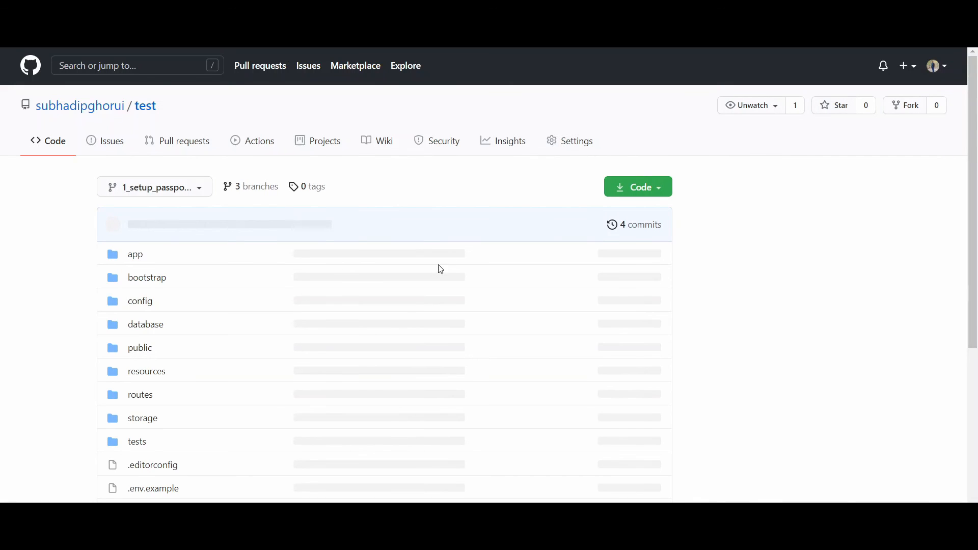
pyautogui.scroll(-10, 499, 273)
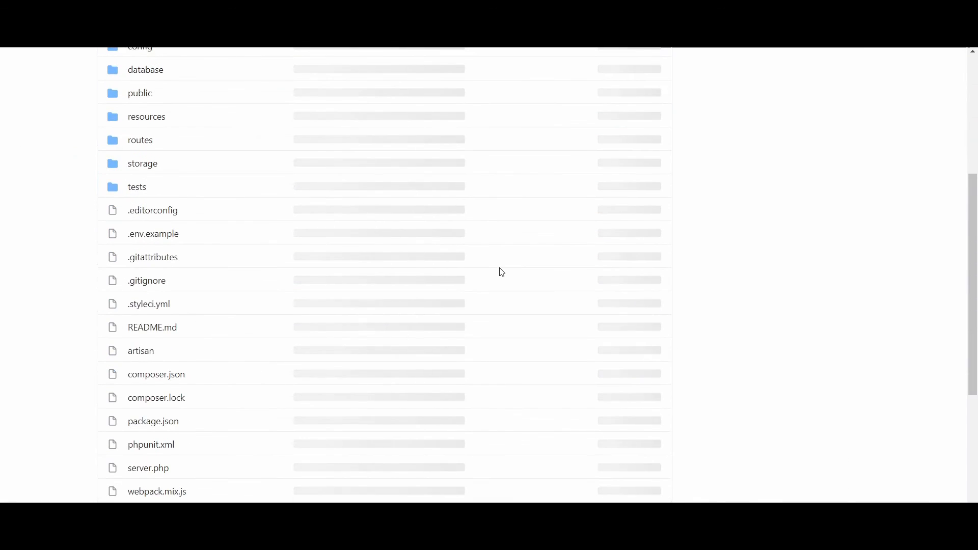
pyautogui.scroll(10, 502, 272)
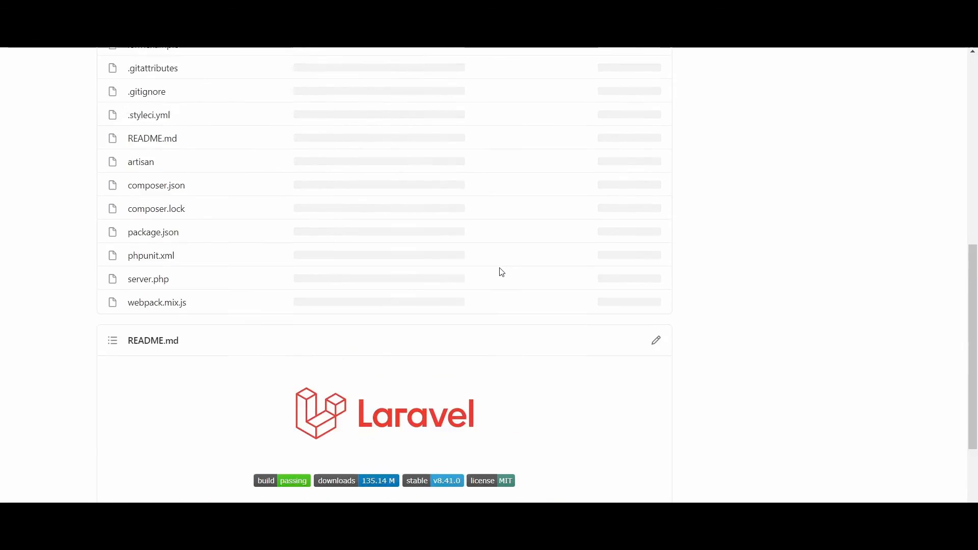
pyautogui.scroll(-11, 477, 300)
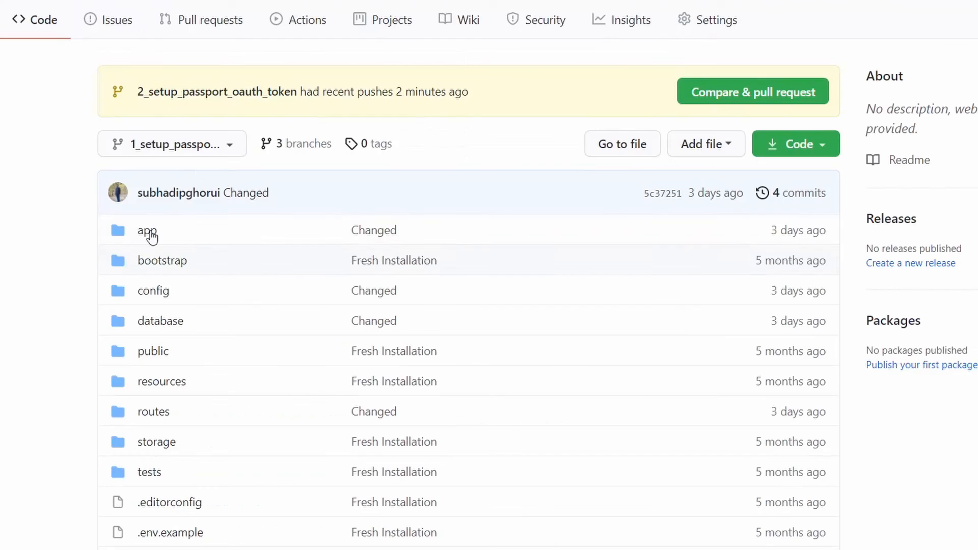
# Confirm the three pushed branches in the branch dropdown.
pyautogui.click(223, 151)
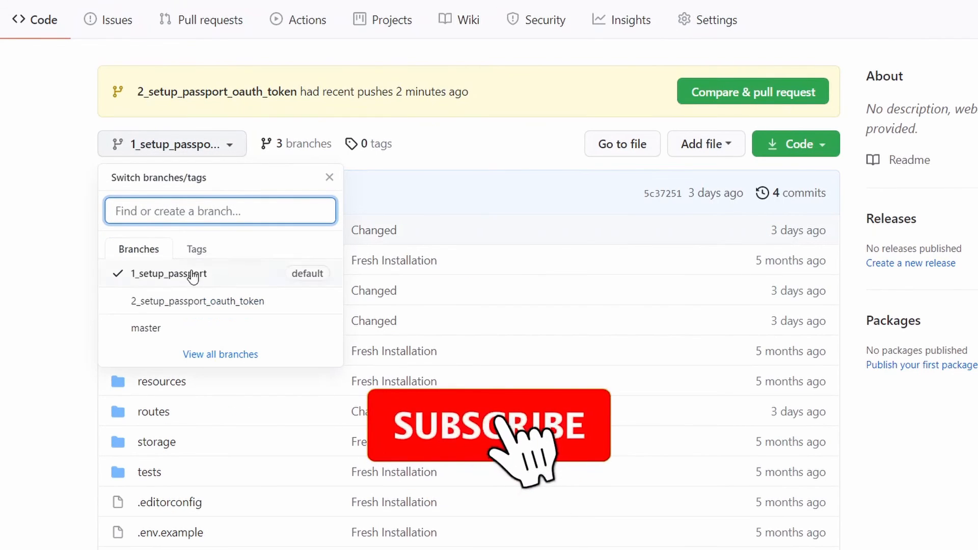
pyautogui.click(301, 423)
pyautogui.scroll(-5, 300, 423)
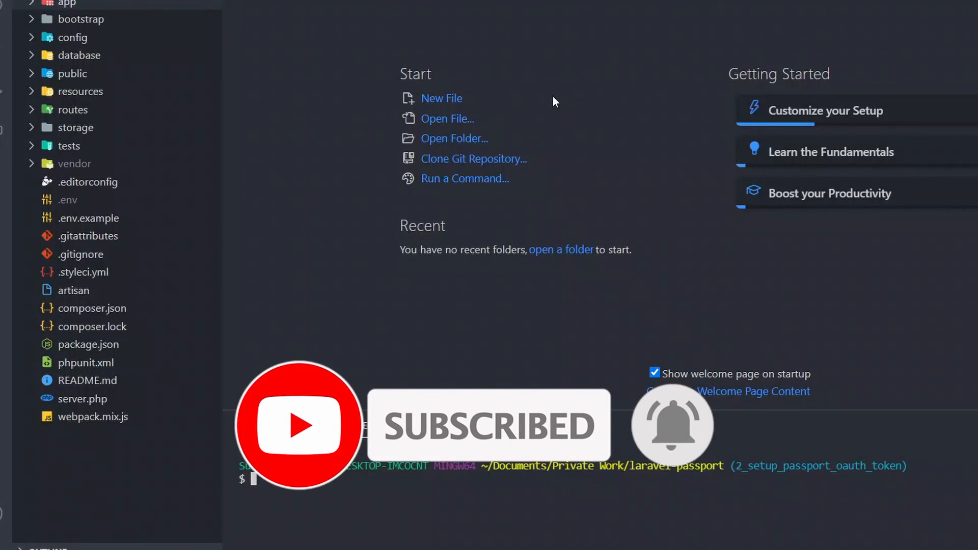
# Open the .env file, then subscribe to myiotlab with notifications set to All.
pyautogui.click(85, 199)
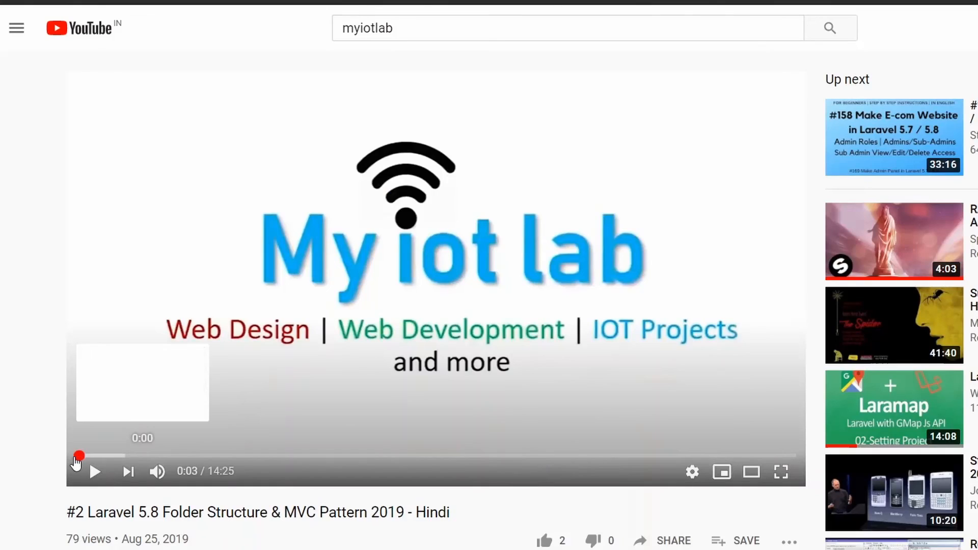
pyautogui.scroll(-5, 345, 425)
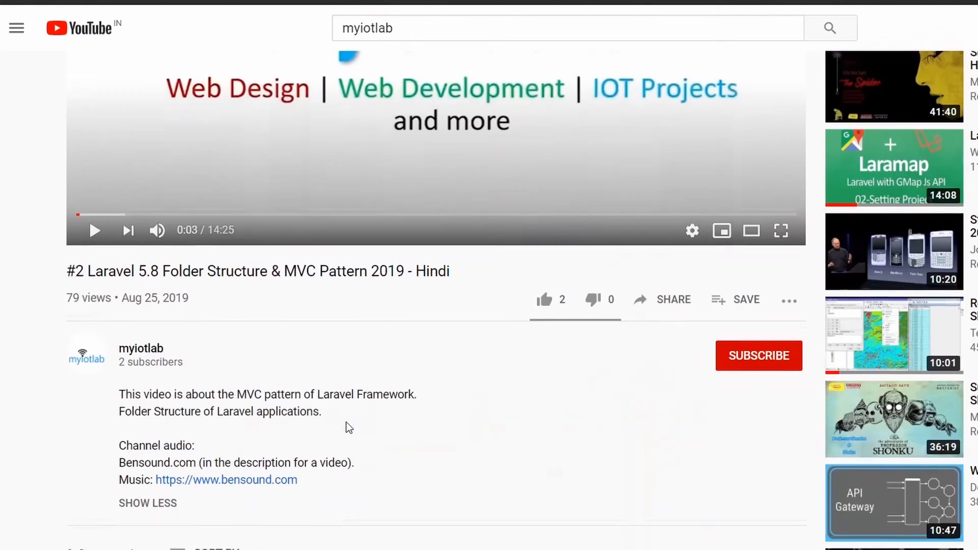
pyautogui.click(750, 356)
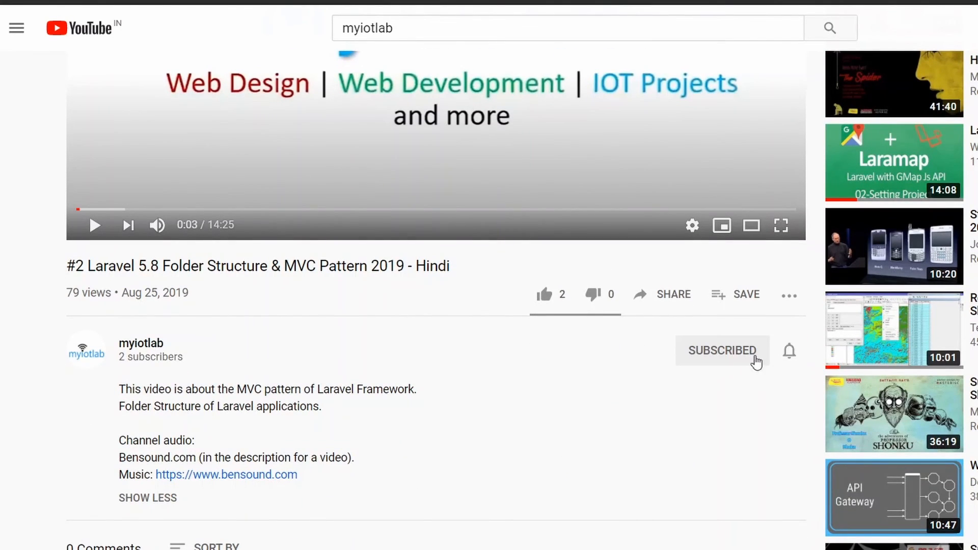
pyautogui.click(790, 357)
pyautogui.click(811, 396)
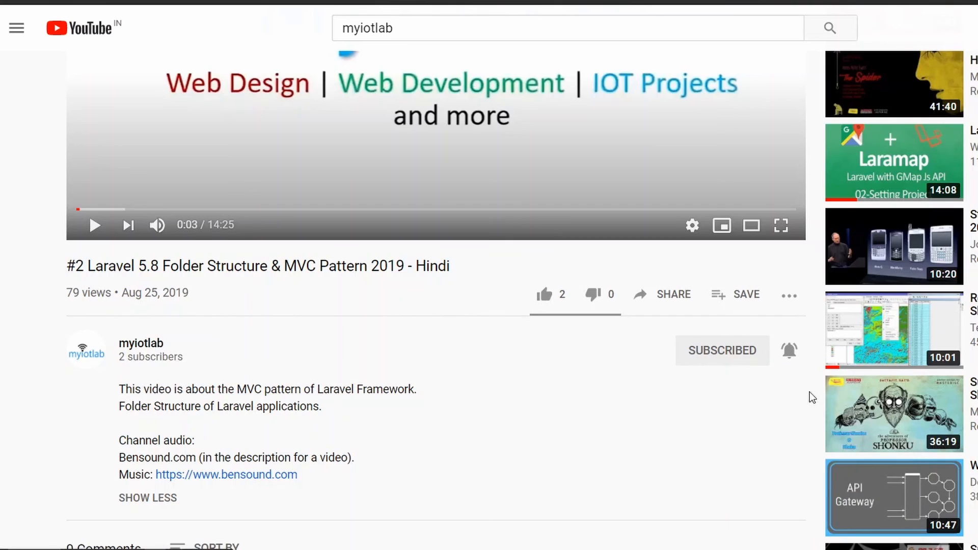